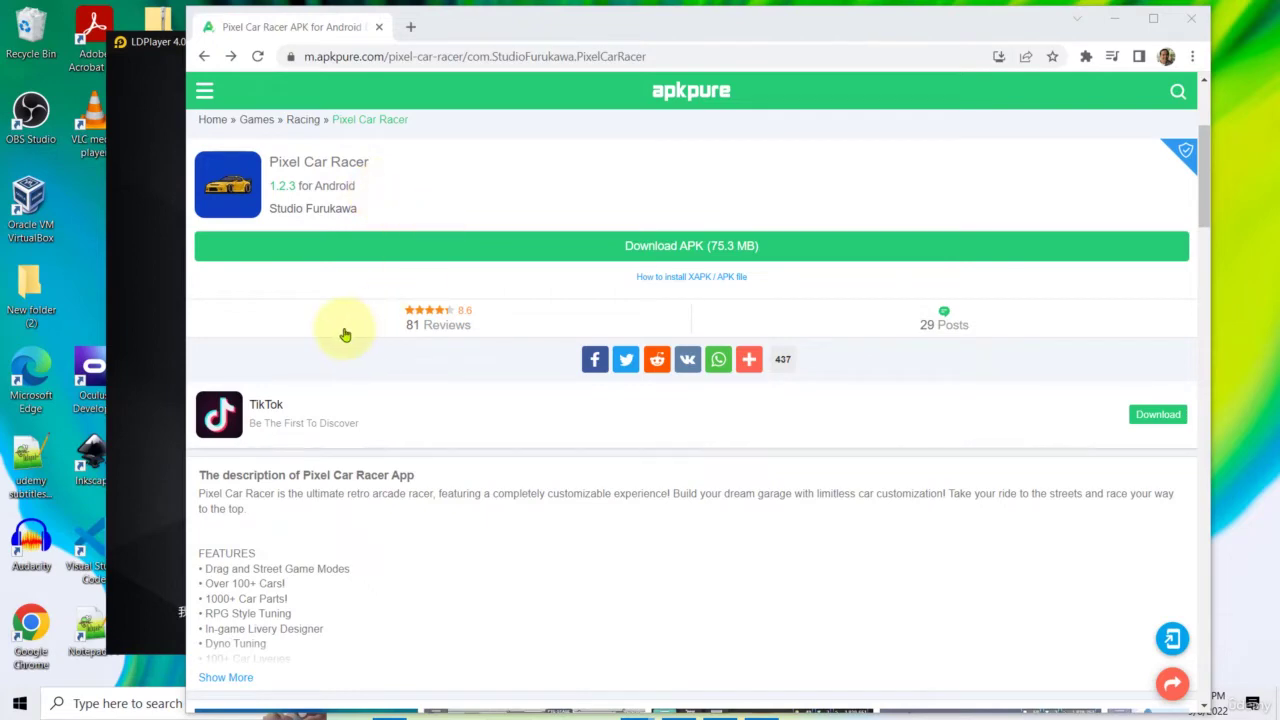
Step: Examine the Pixel Car Racer download page, including the parts store screenshot, update notes and previous versions
{"action": "scroll", "coordinate": [377, 318], "scroll_direction": "down", "scroll_amount": 3}
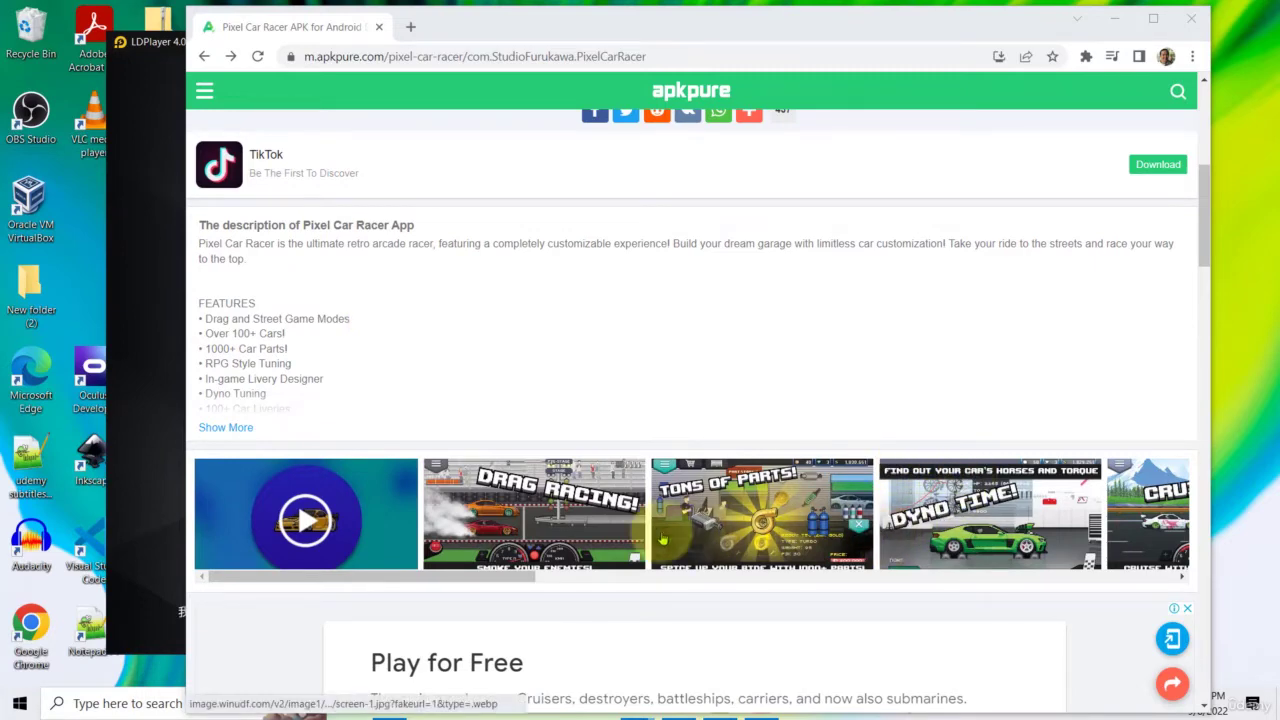
{"action": "left_click", "coordinate": [762, 519]}
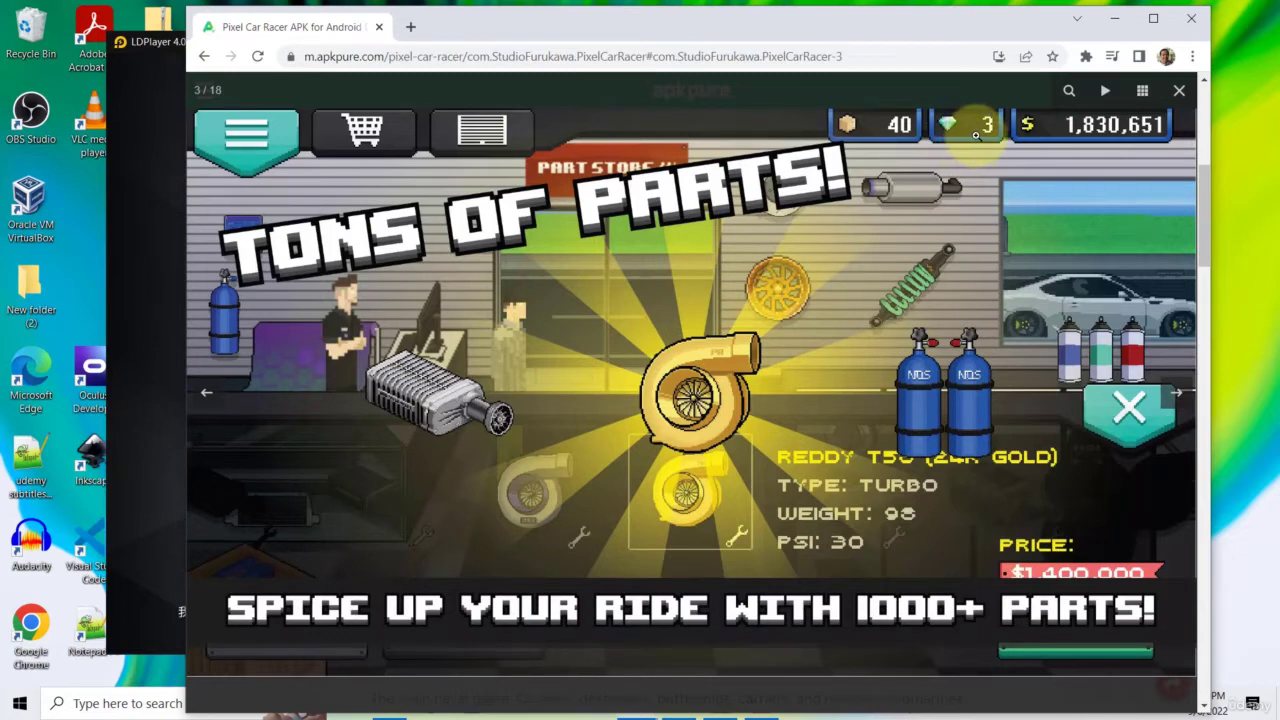
{"action": "left_click", "coordinate": [1179, 91]}
{"action": "scroll", "coordinate": [600, 310], "scroll_direction": "down", "scroll_amount": 4}
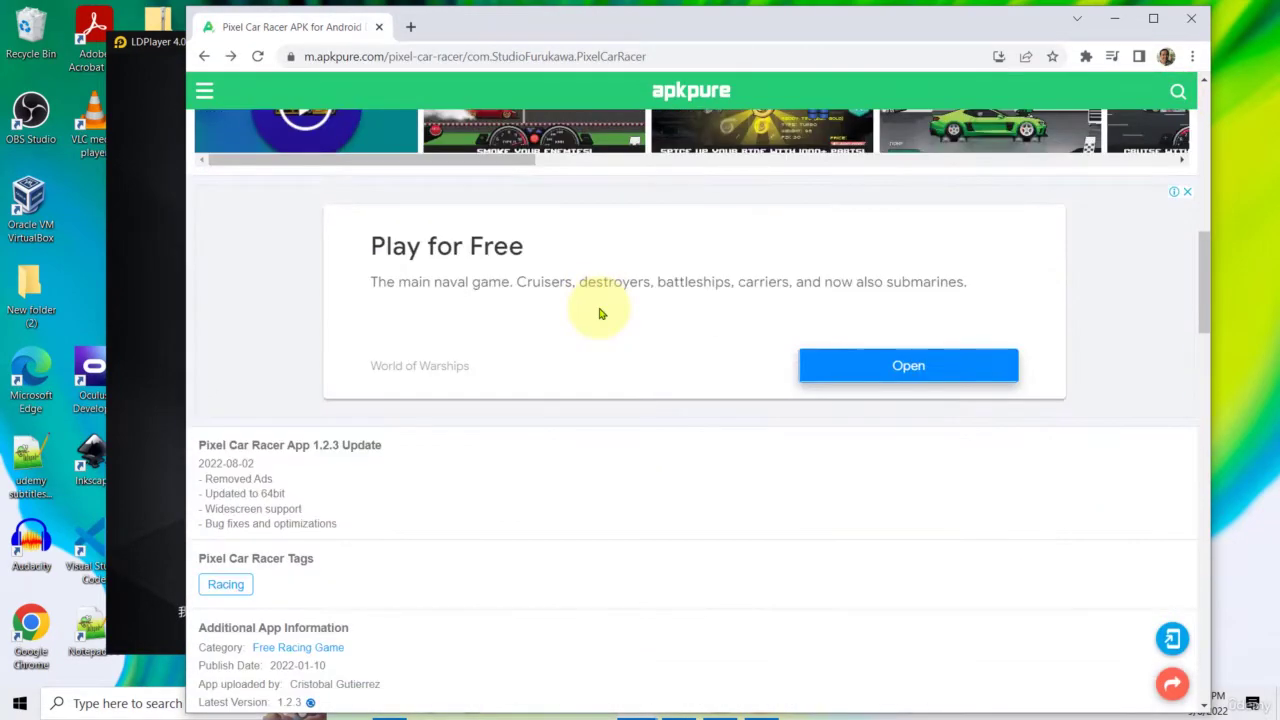
{"action": "scroll", "coordinate": [600, 313], "scroll_direction": "down", "scroll_amount": 6}
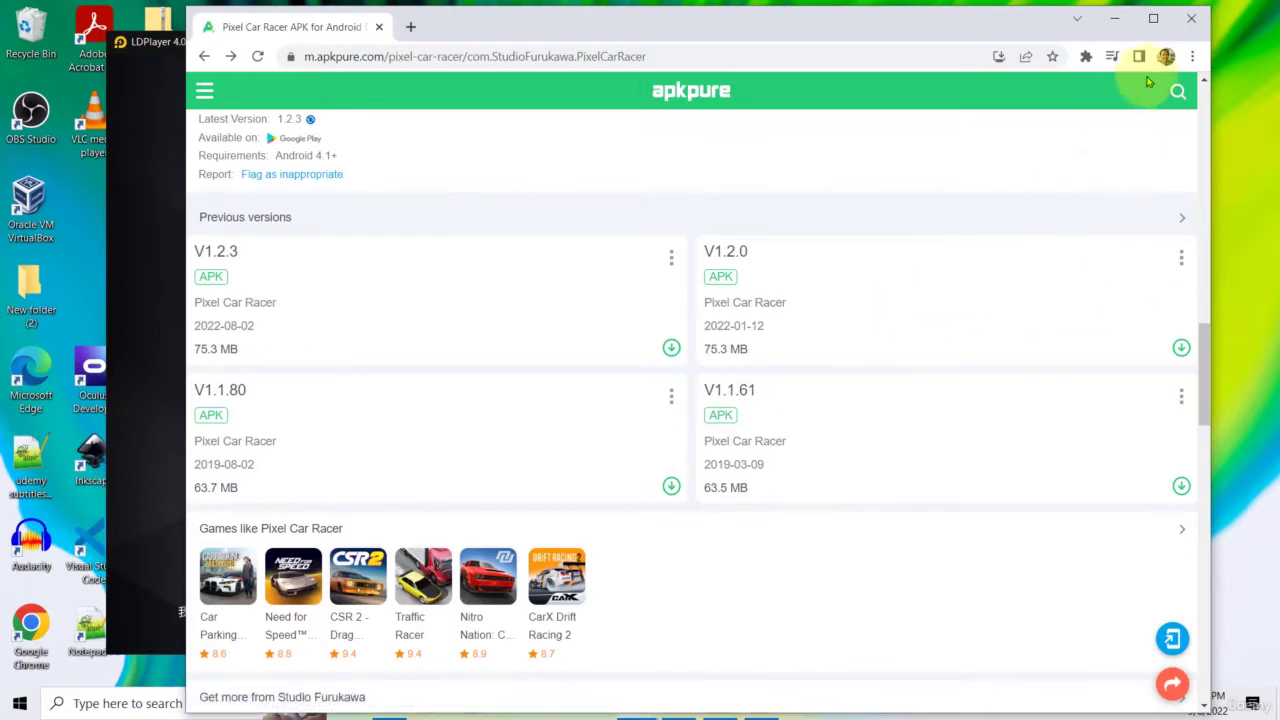
Step: Switch to LDPlayer and install Pixel Car Racer_v1.1.61_apkpure.com.apk from the Pixel Car Racer folder, dismissing the install notification
{"action": "left_click", "coordinate": [1114, 19]}
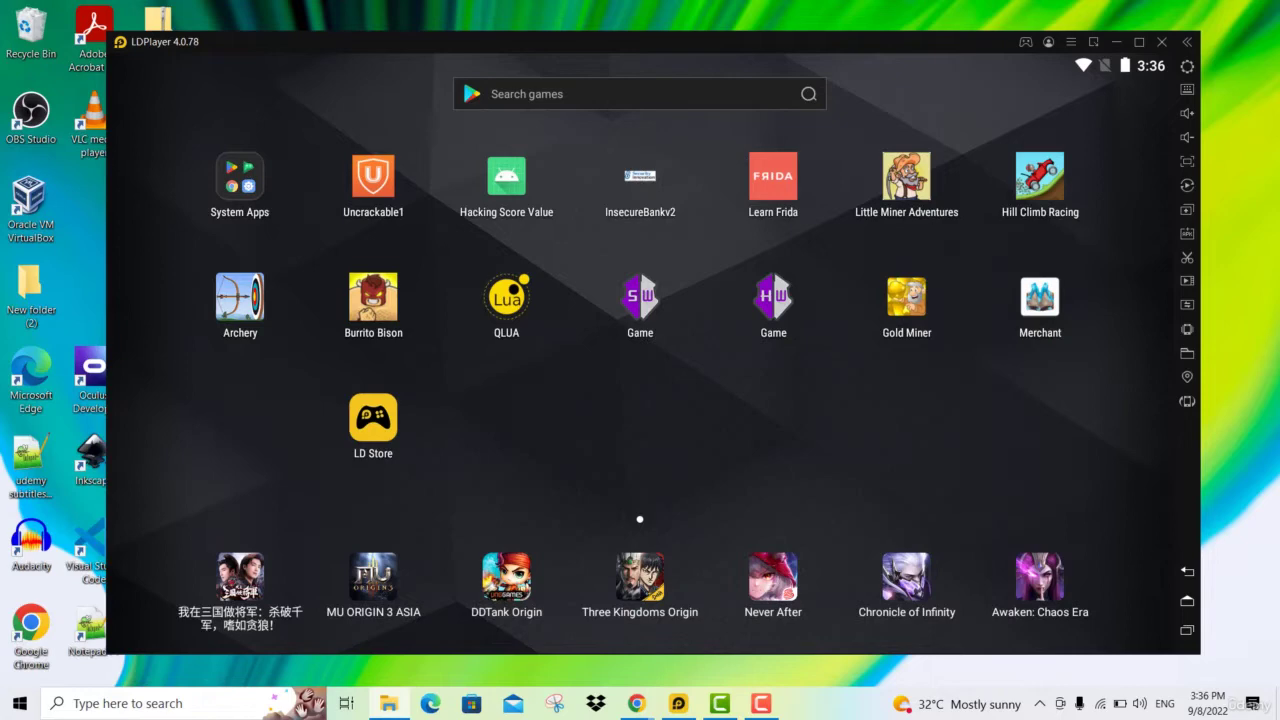
{"action": "left_click_drag", "start_coordinate": [1279, 250], "coordinate": [960, 223]}
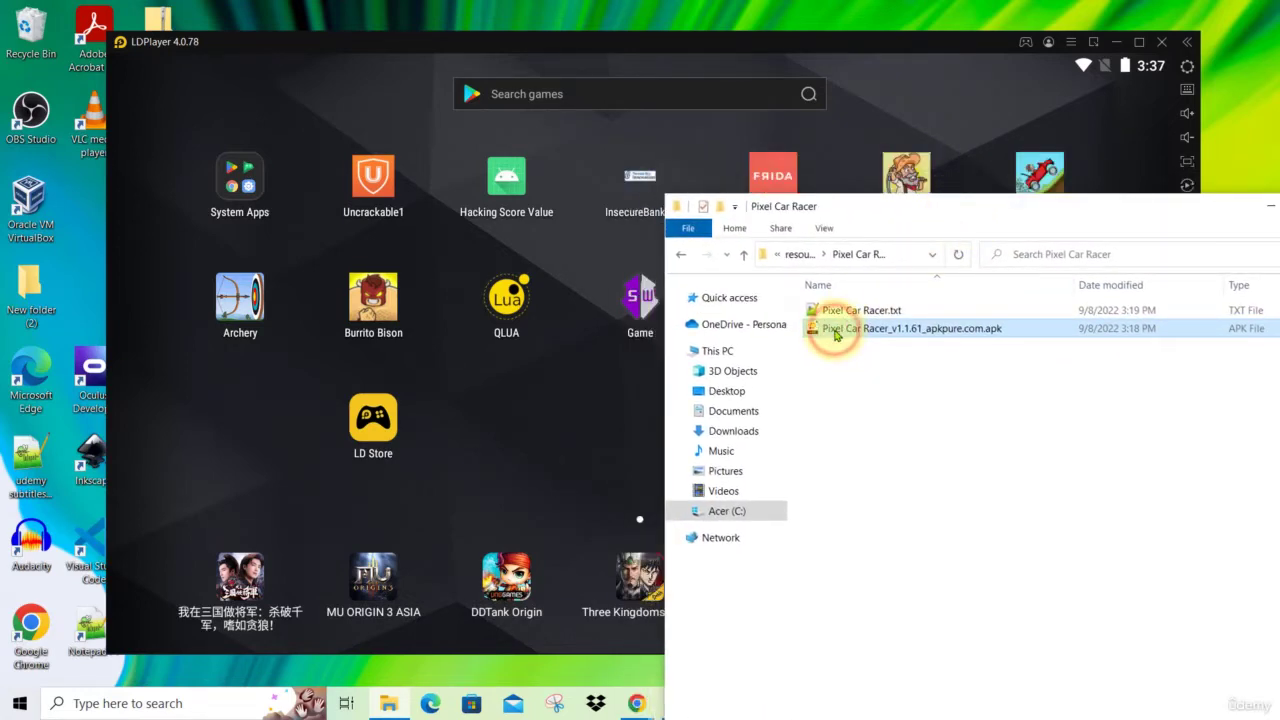
{"action": "left_click_drag", "start_coordinate": [835, 334], "coordinate": [551, 451]}
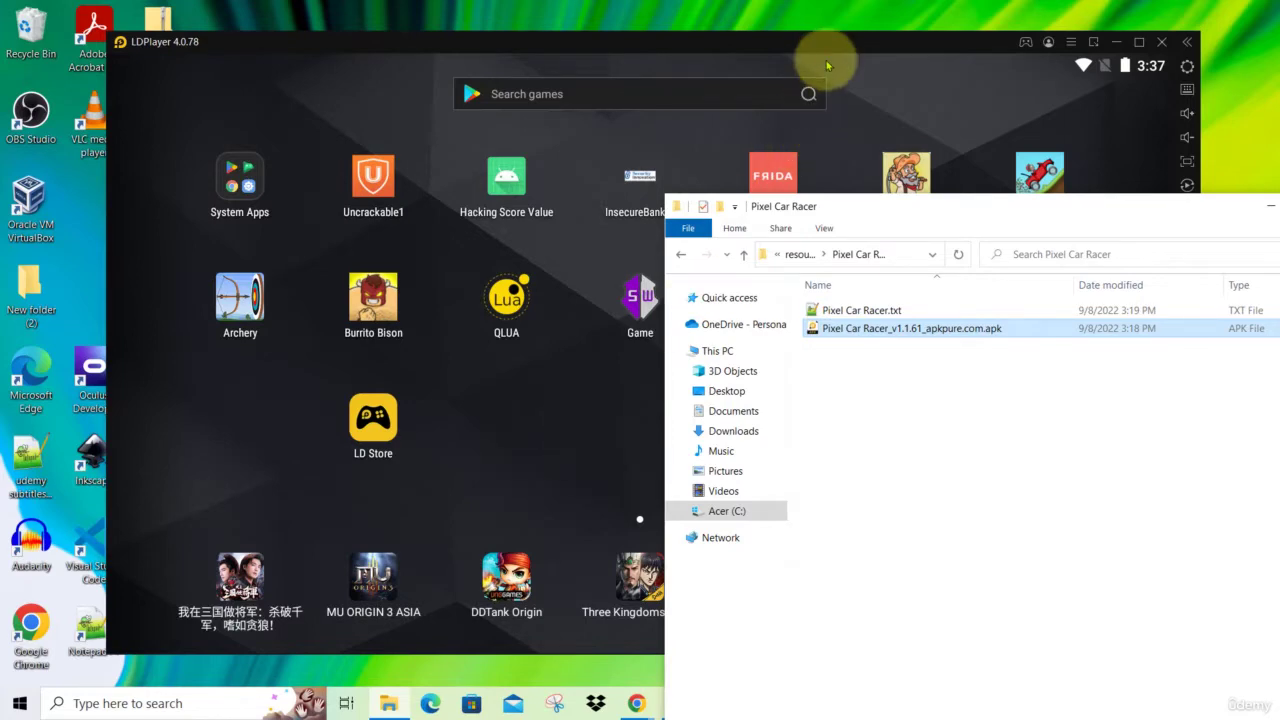
{"action": "left_click_drag", "start_coordinate": [826, 55], "coordinate": [1128, 614]}
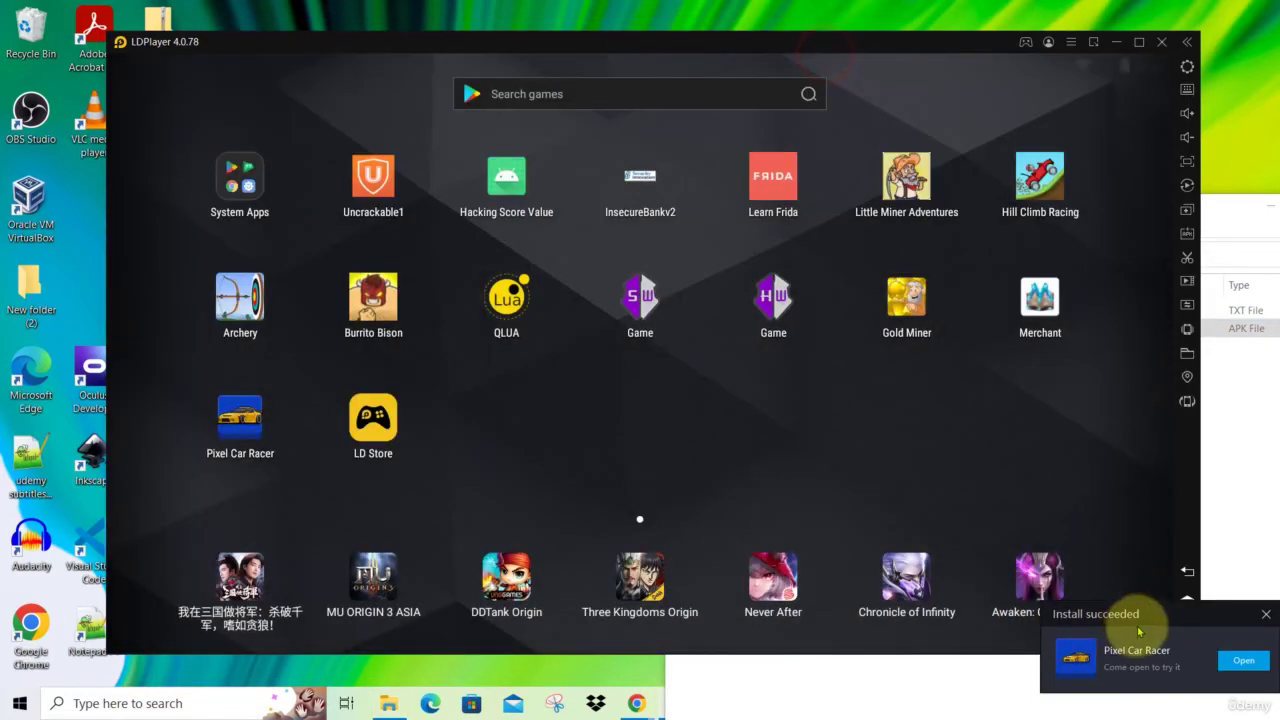
{"action": "left_click", "coordinate": [1264, 614]}
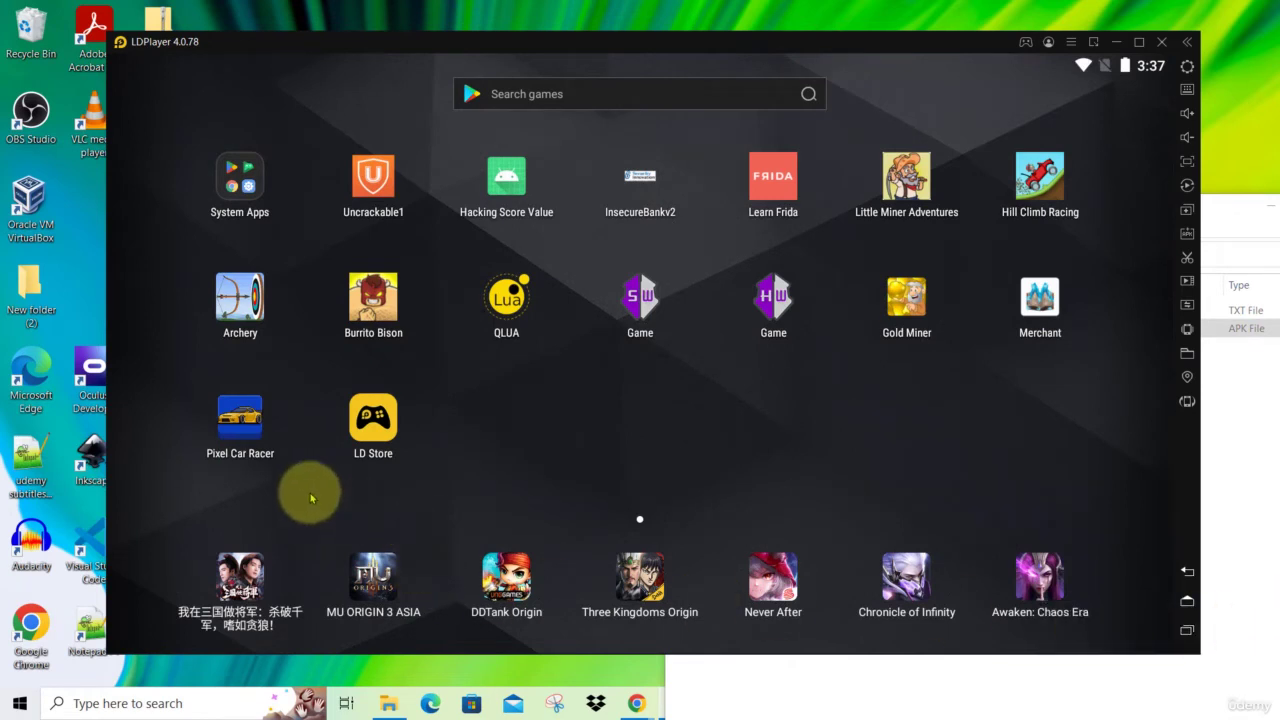
Step: Launch Pixel Car Racer and try to submit the welcome form with player name PC and the privacy policy accepted
{"action": "left_click", "coordinate": [242, 432]}
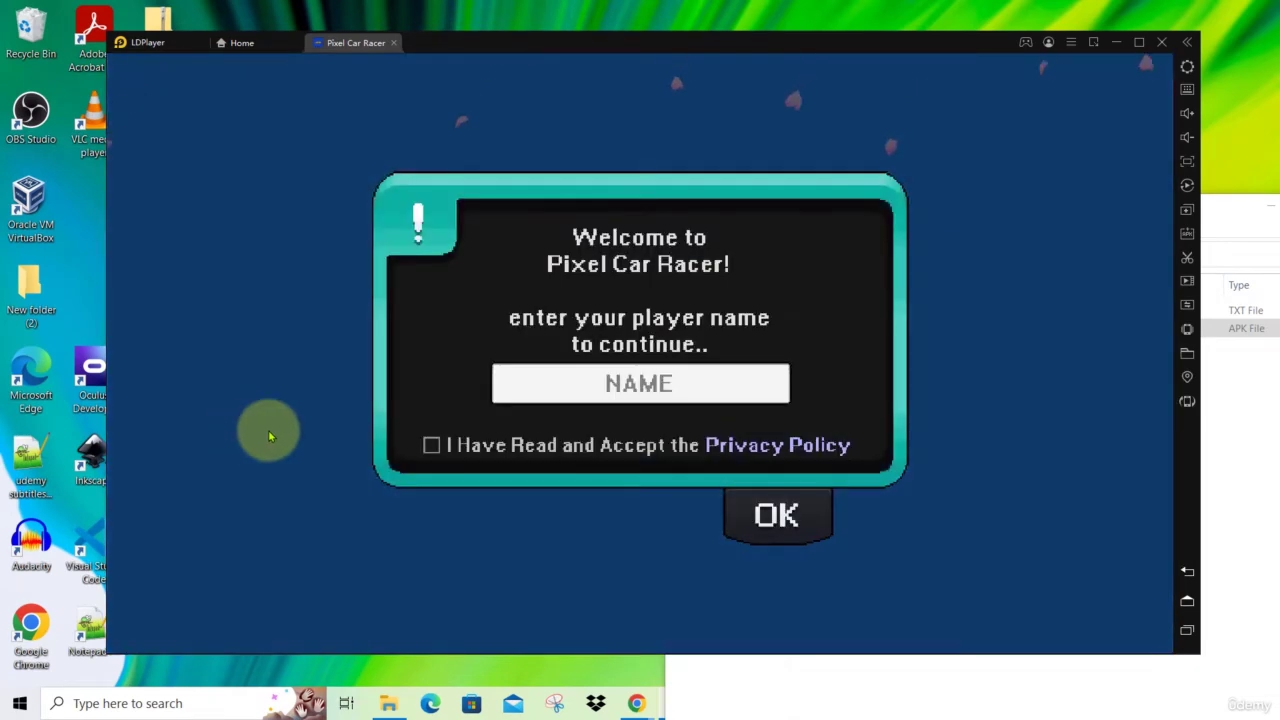
{"action": "left_click", "coordinate": [646, 385]}
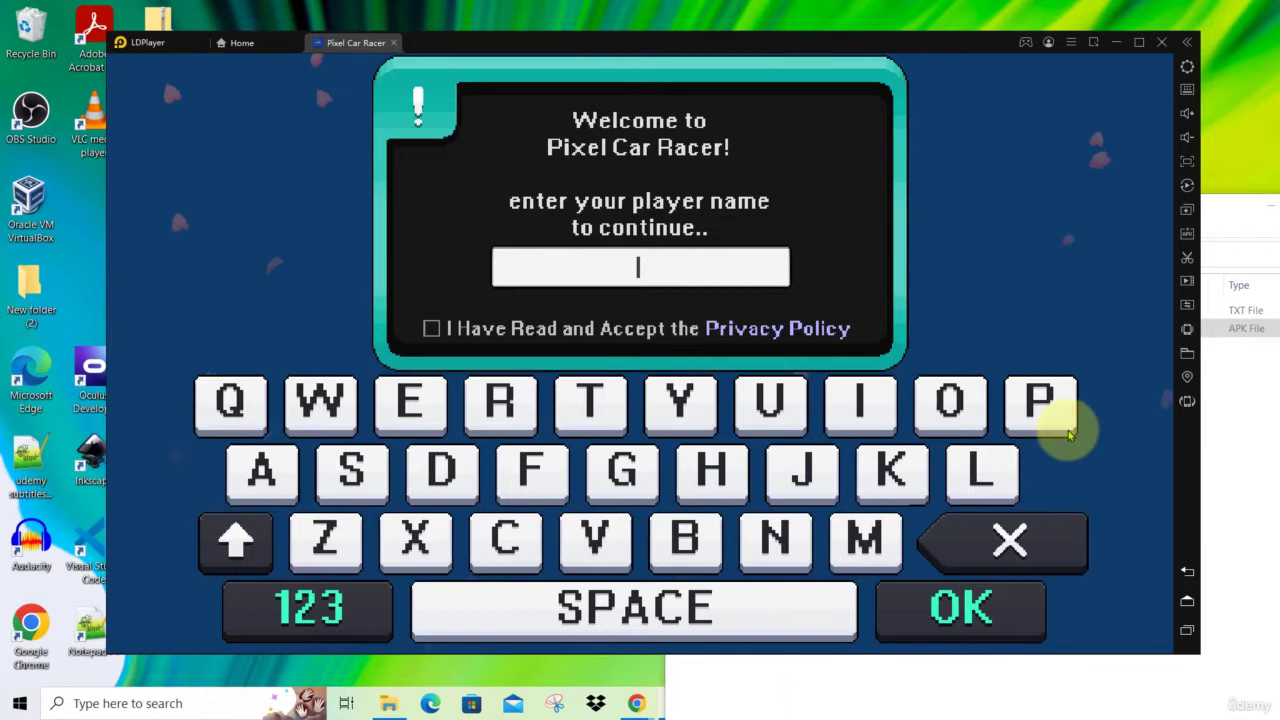
{"action": "left_click", "coordinate": [1043, 406]}
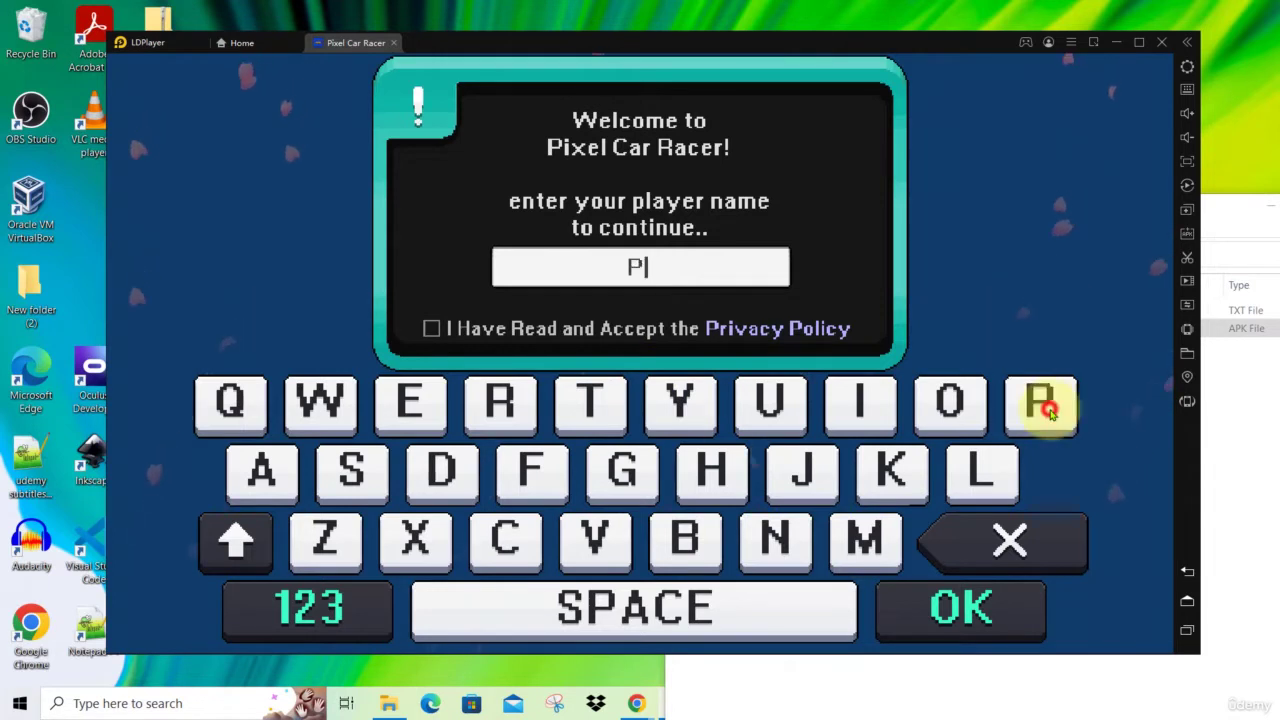
{"action": "left_click", "coordinate": [512, 556]}
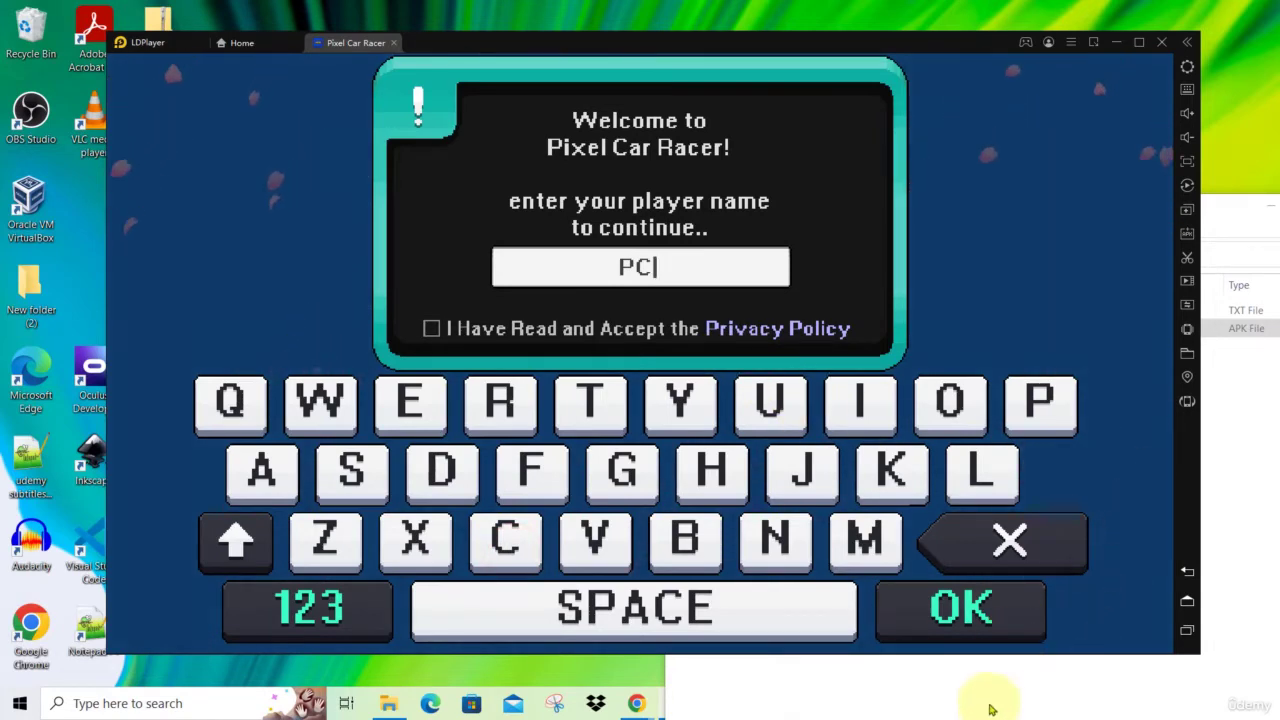
{"action": "left_click", "coordinate": [950, 630]}
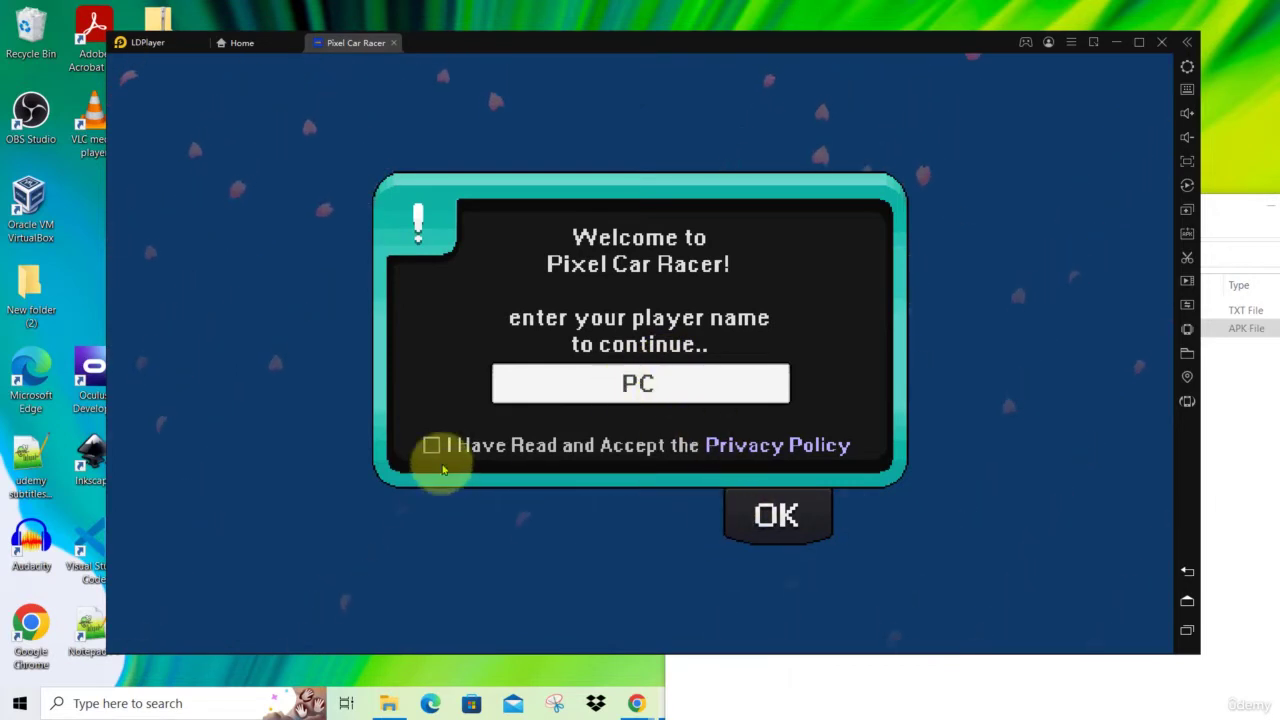
{"action": "left_click", "coordinate": [430, 447]}
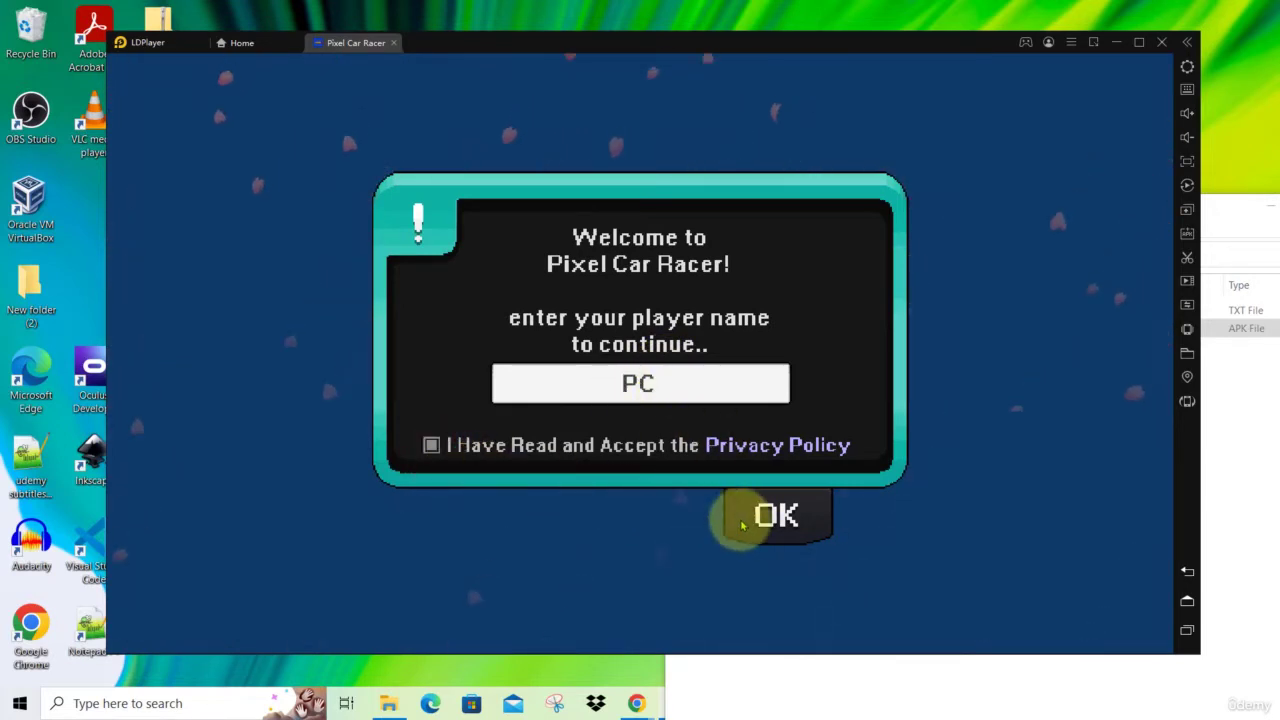
{"action": "left_click", "coordinate": [776, 515]}
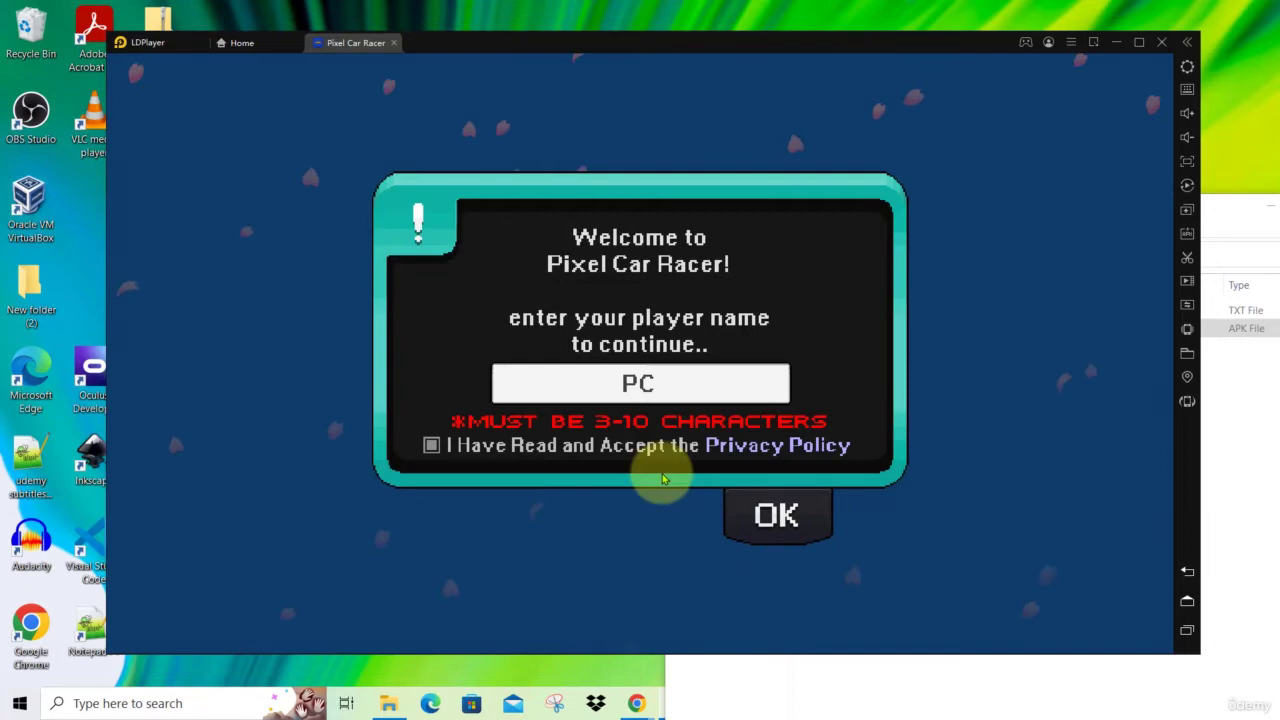
Step: Change the player name to PCL and submit the welcome form with the privacy policy accepted
{"action": "left_click", "coordinate": [658, 396]}
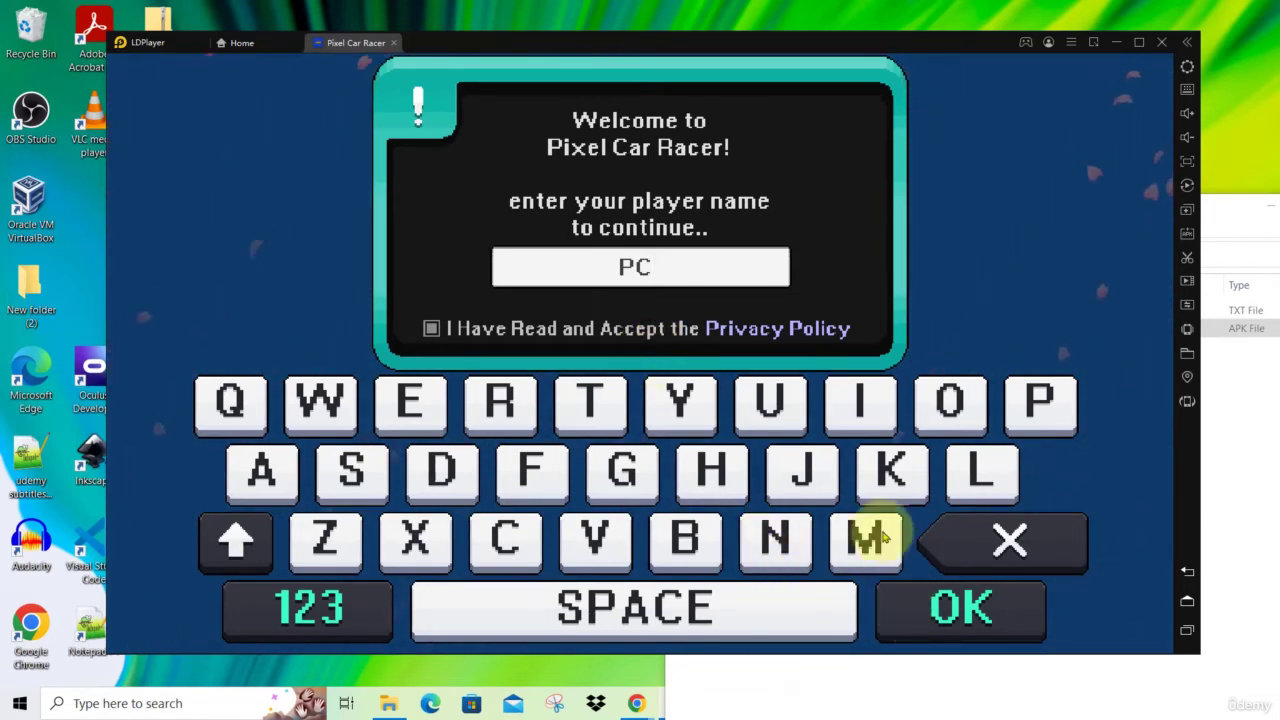
{"action": "left_click", "coordinate": [968, 472]}
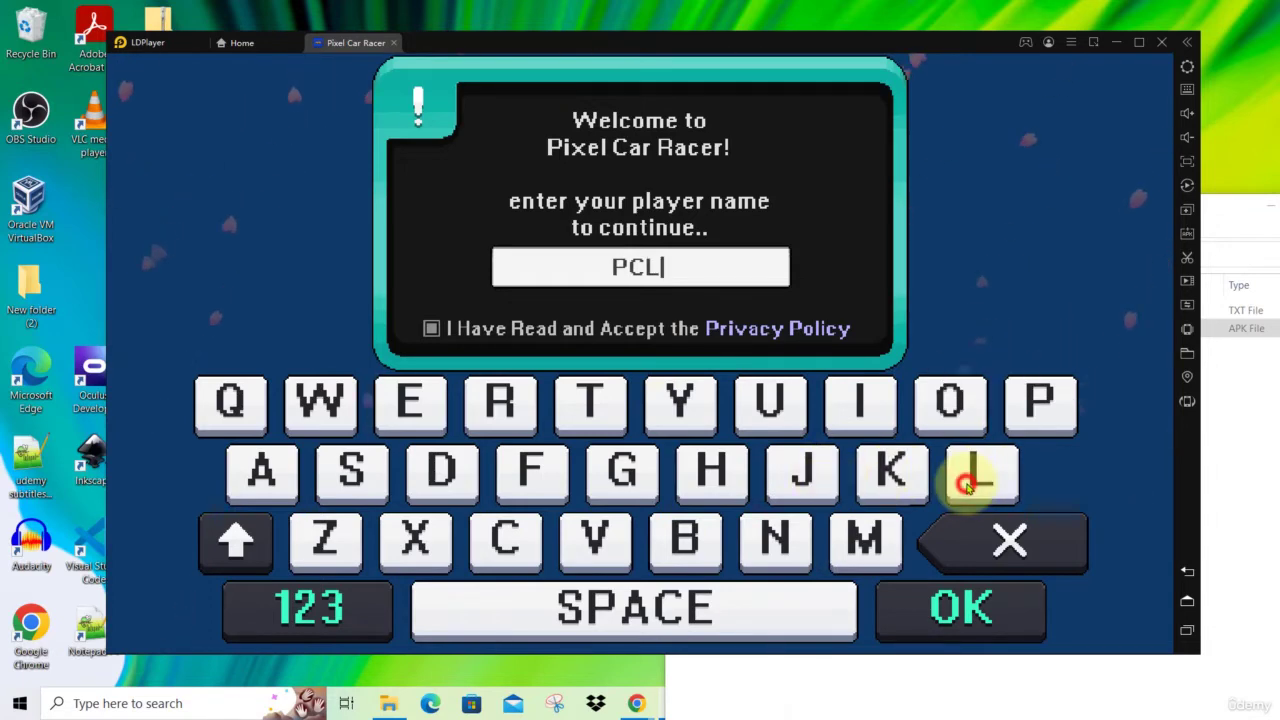
{"action": "left_click", "coordinate": [993, 607]}
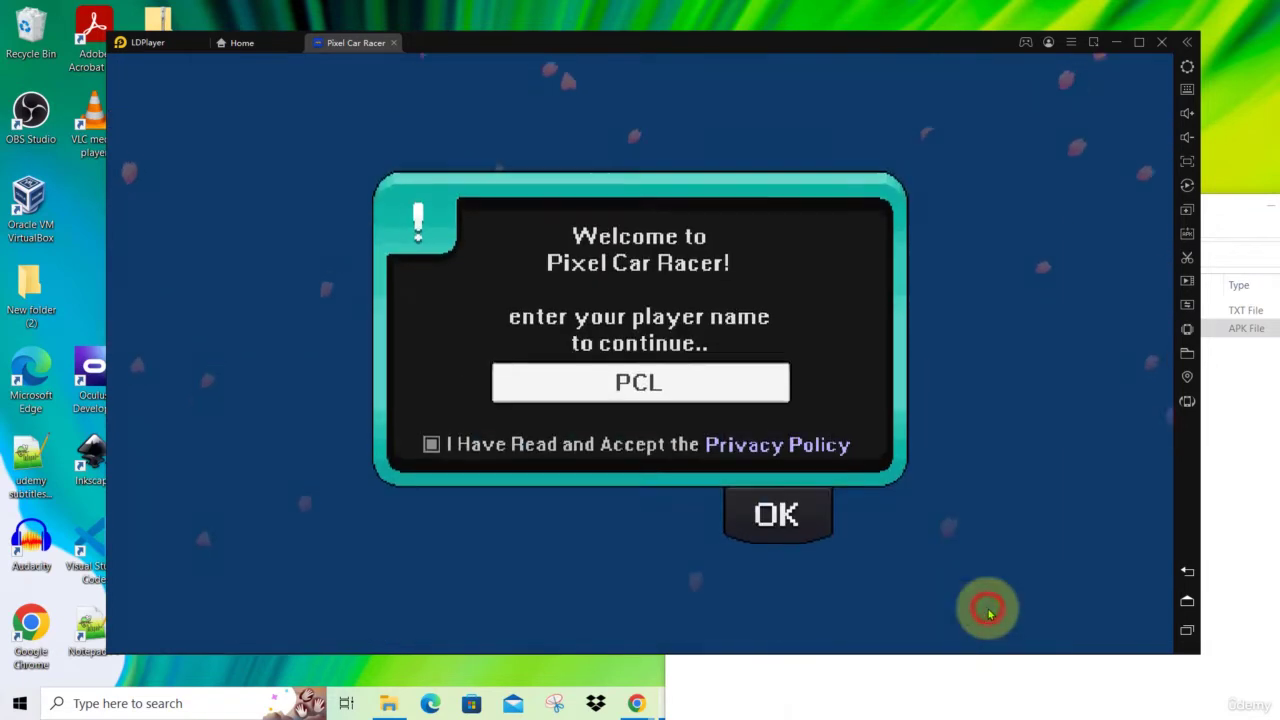
{"action": "left_click", "coordinate": [431, 445]}
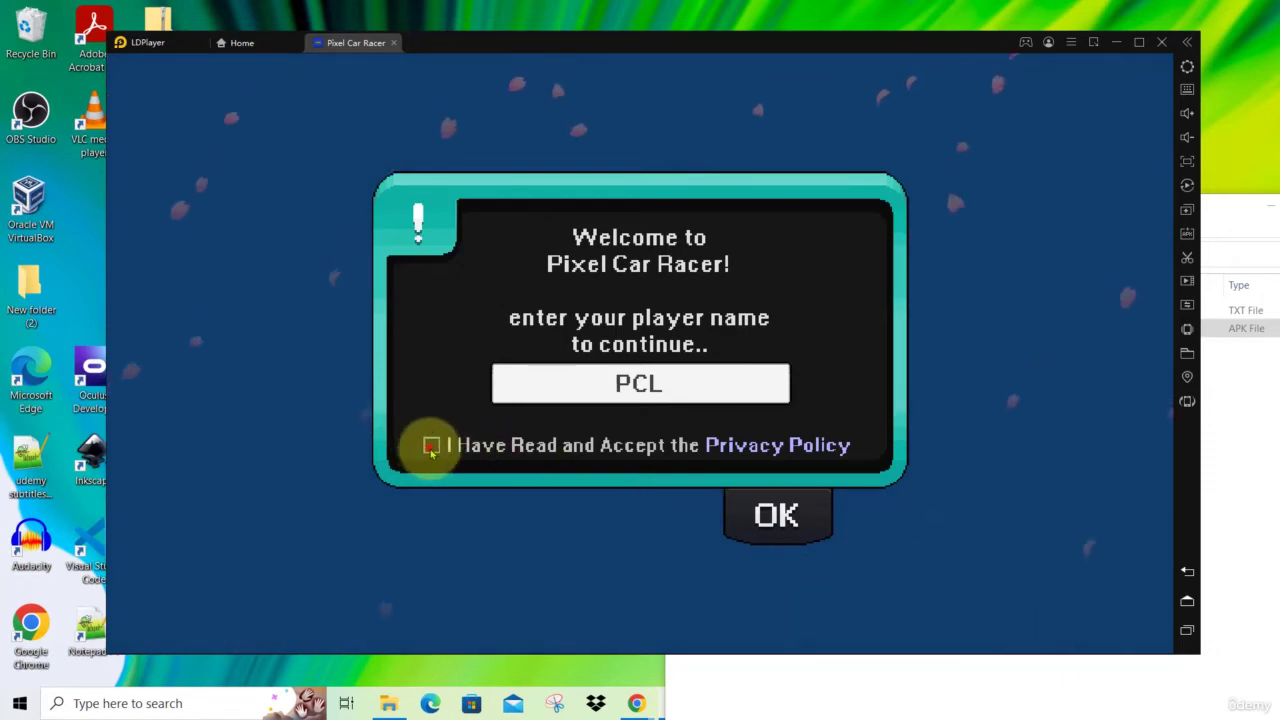
{"action": "left_click", "coordinate": [431, 445]}
{"action": "left_click", "coordinate": [776, 514]}
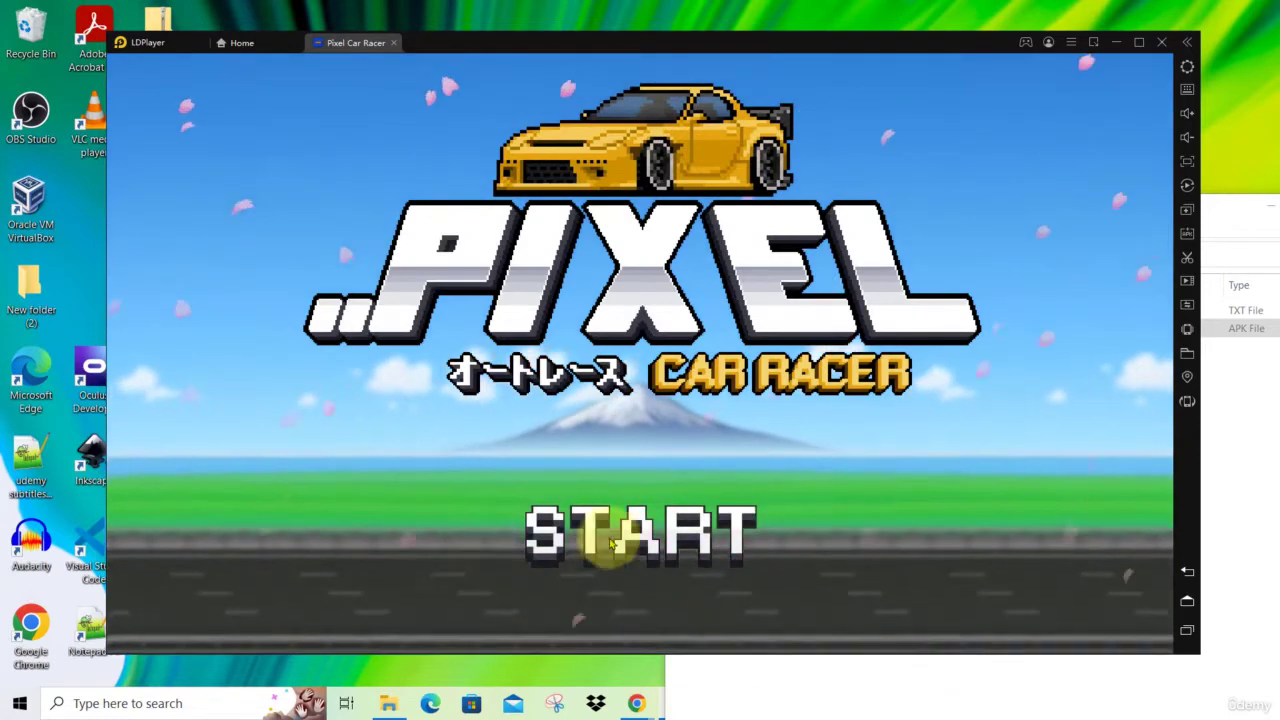
Step: Start the game and get through the introduction to the main menu, closing the Facebook login and unused stat points dialogs
{"action": "left_click", "coordinate": [636, 537]}
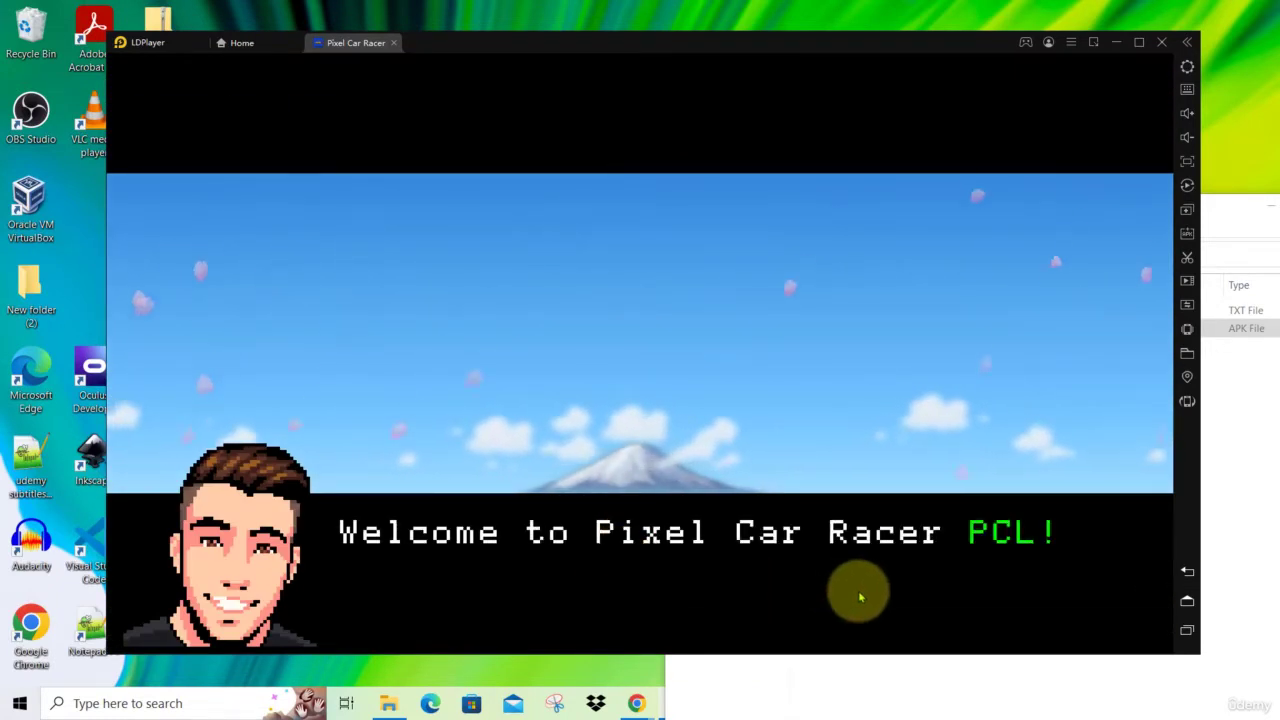
{"action": "left_click", "coordinate": [1145, 638]}
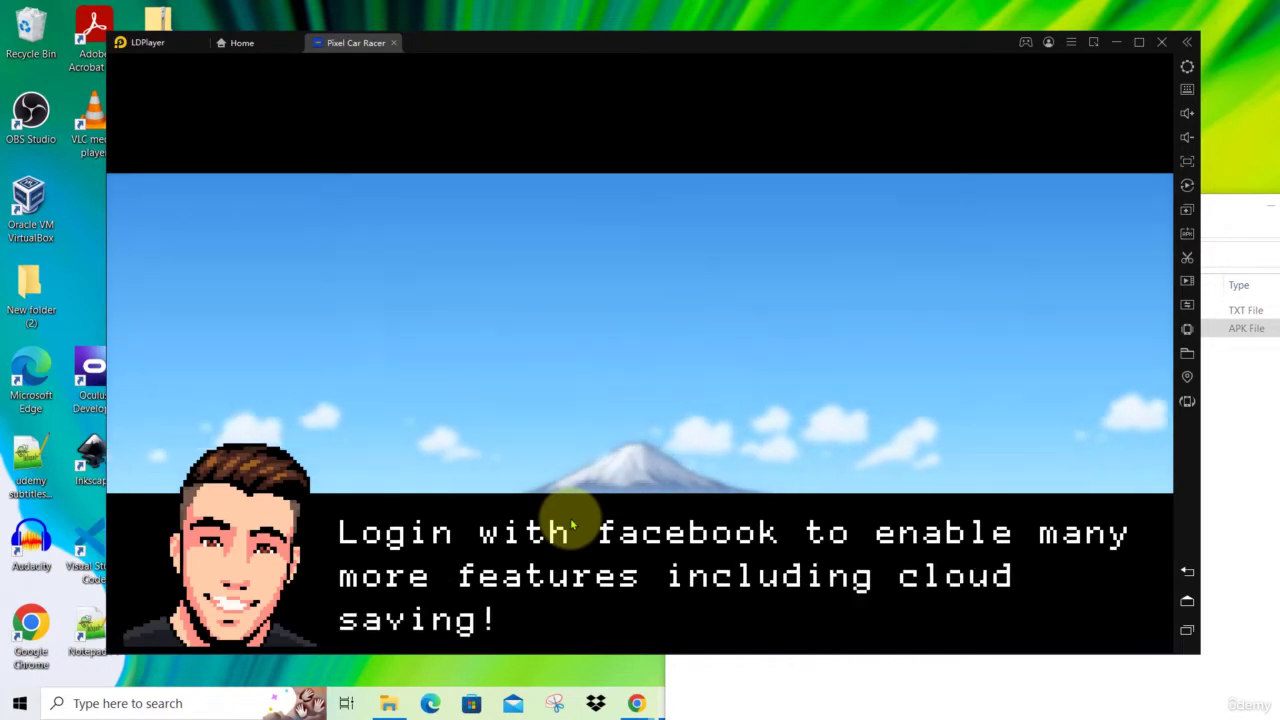
{"action": "left_click", "coordinate": [1146, 634]}
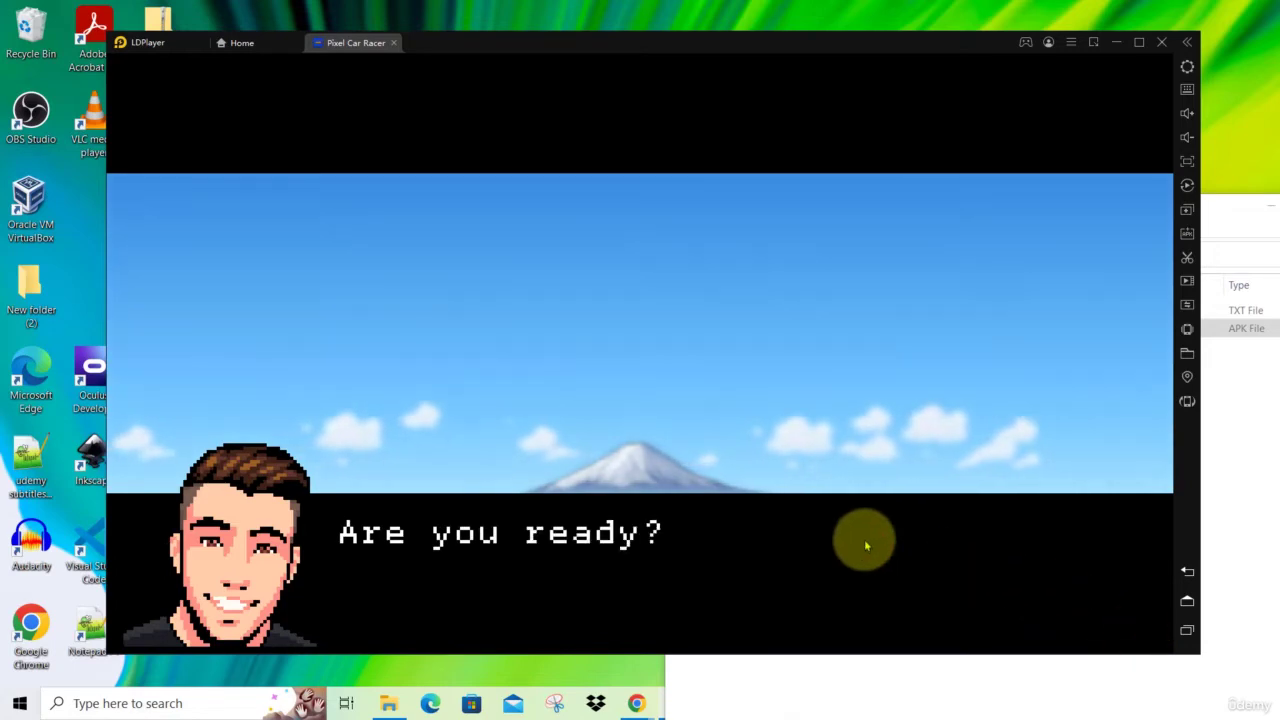
{"action": "left_click", "coordinate": [1140, 628]}
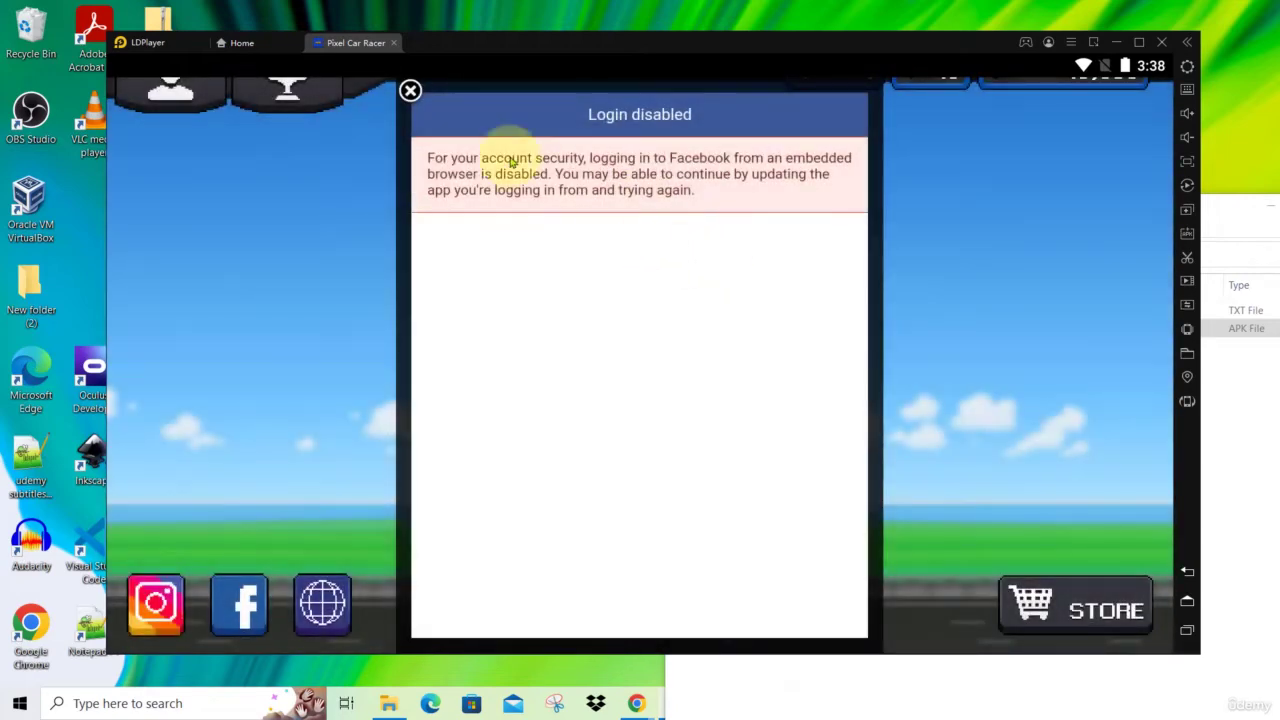
{"action": "left_click", "coordinate": [410, 91]}
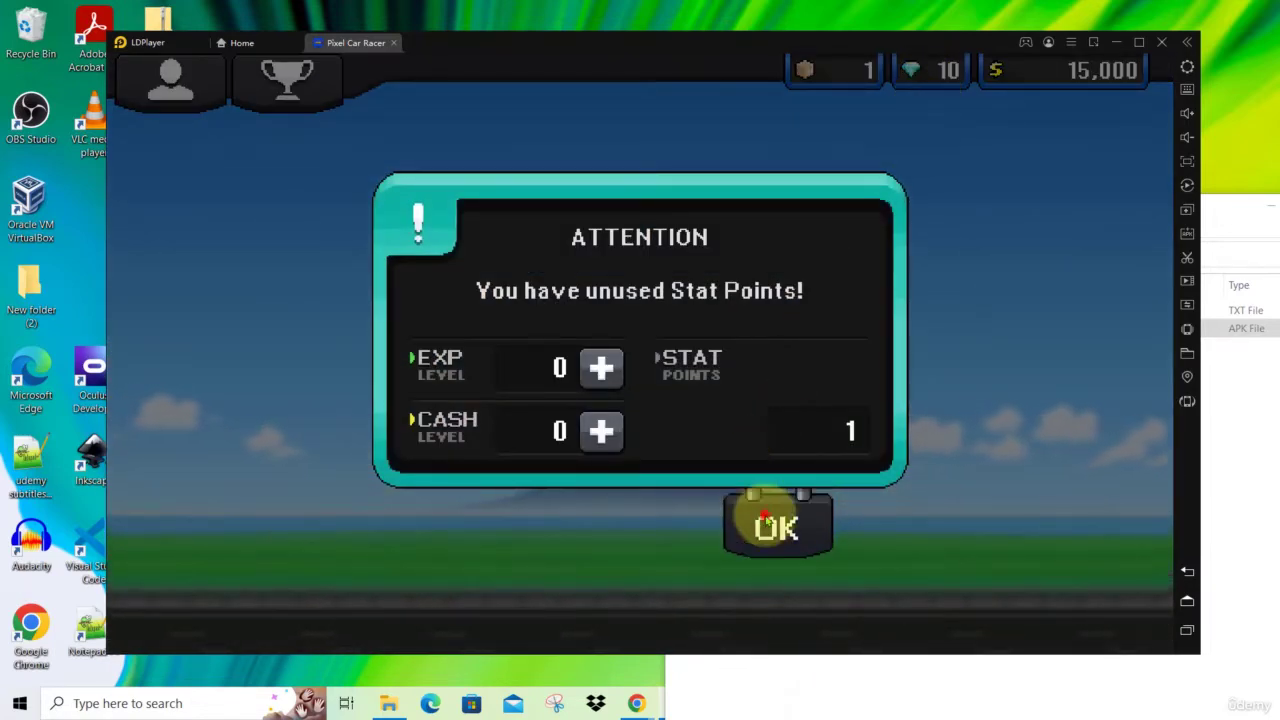
{"action": "left_click", "coordinate": [771, 516]}
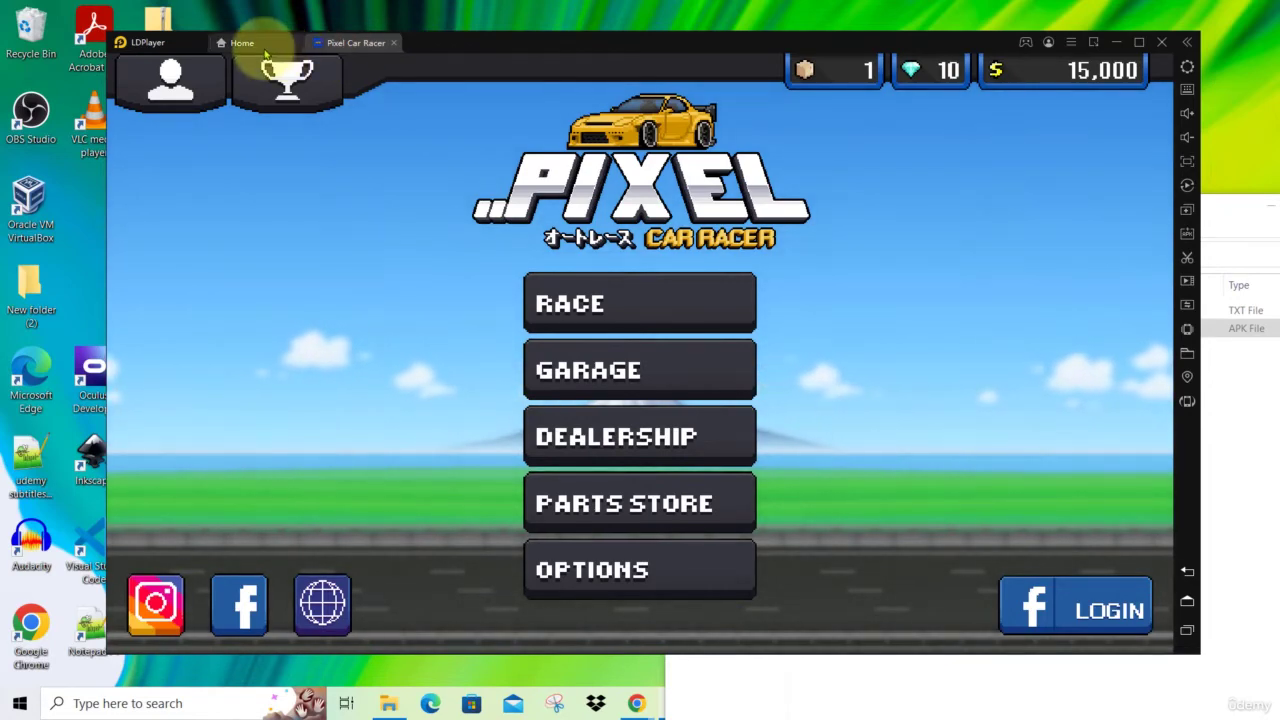
Step: Start the HW version of GameGuardian from the emulator home screen and attach it to the Pixel Car Racer process
{"action": "left_click", "coordinate": [264, 47]}
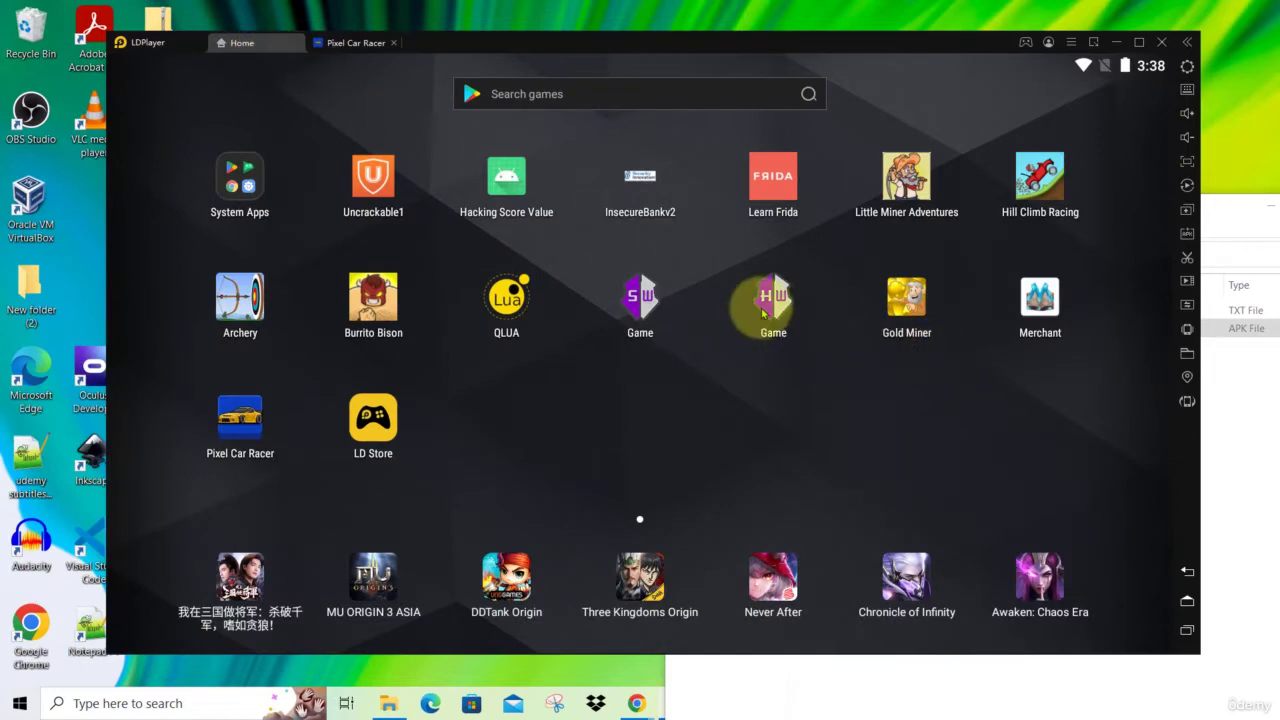
{"action": "left_click", "coordinate": [764, 310]}
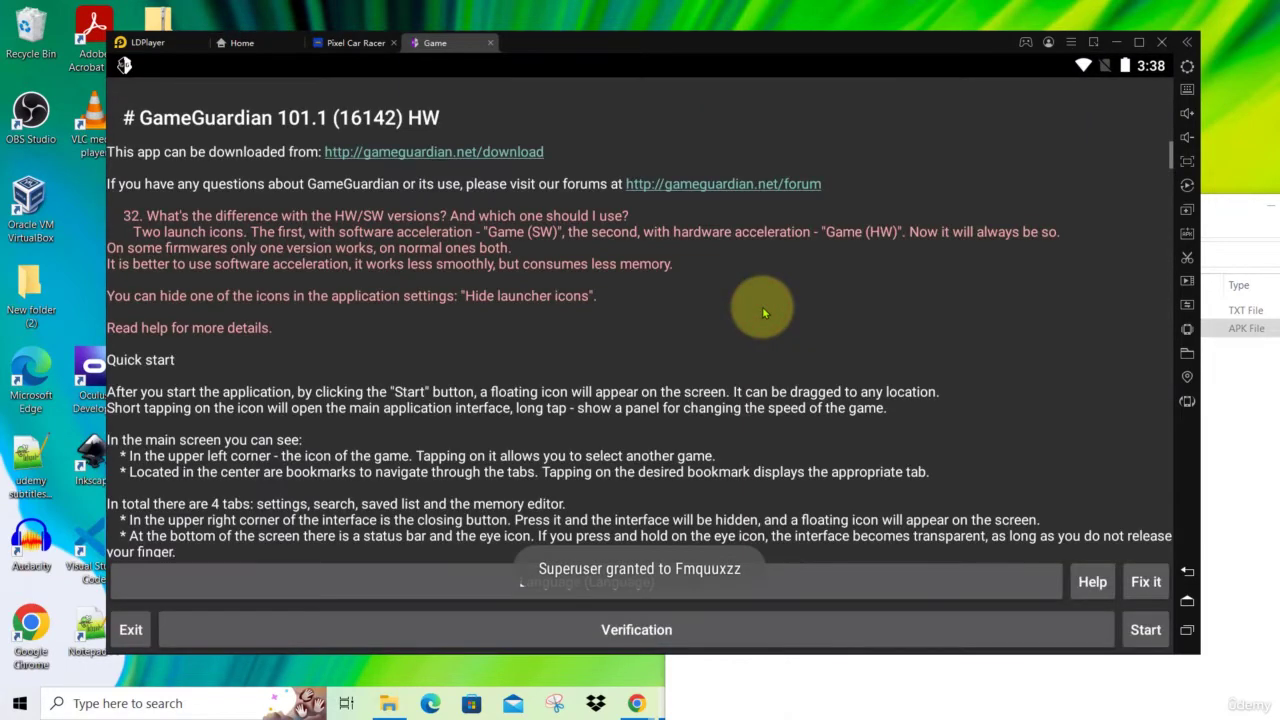
{"action": "left_click", "coordinate": [1140, 632]}
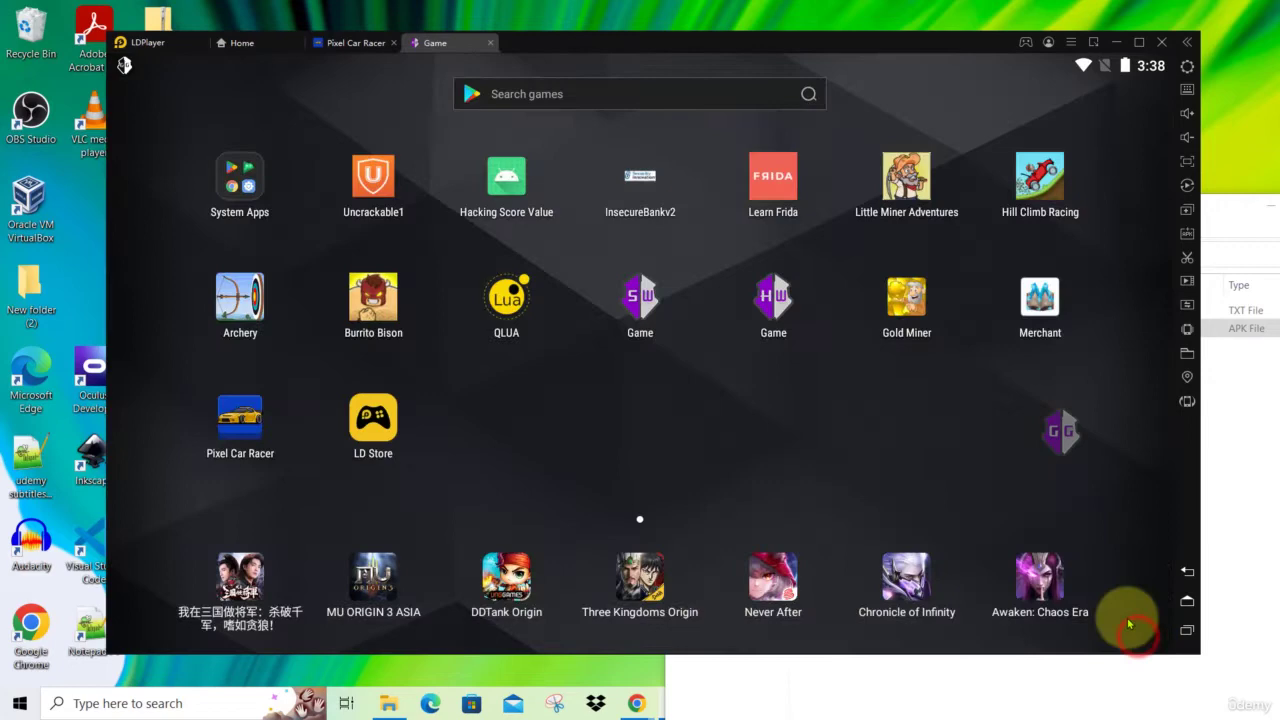
{"action": "left_click", "coordinate": [1062, 438]}
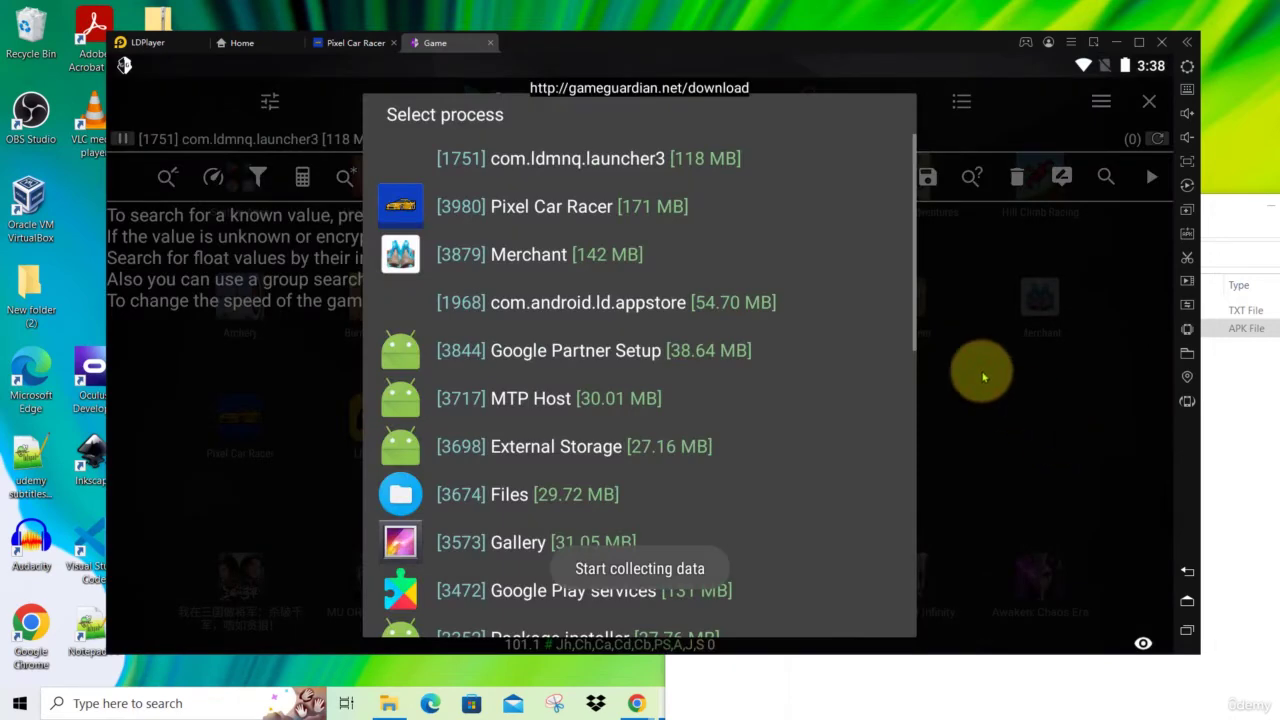
{"action": "left_click", "coordinate": [566, 213]}
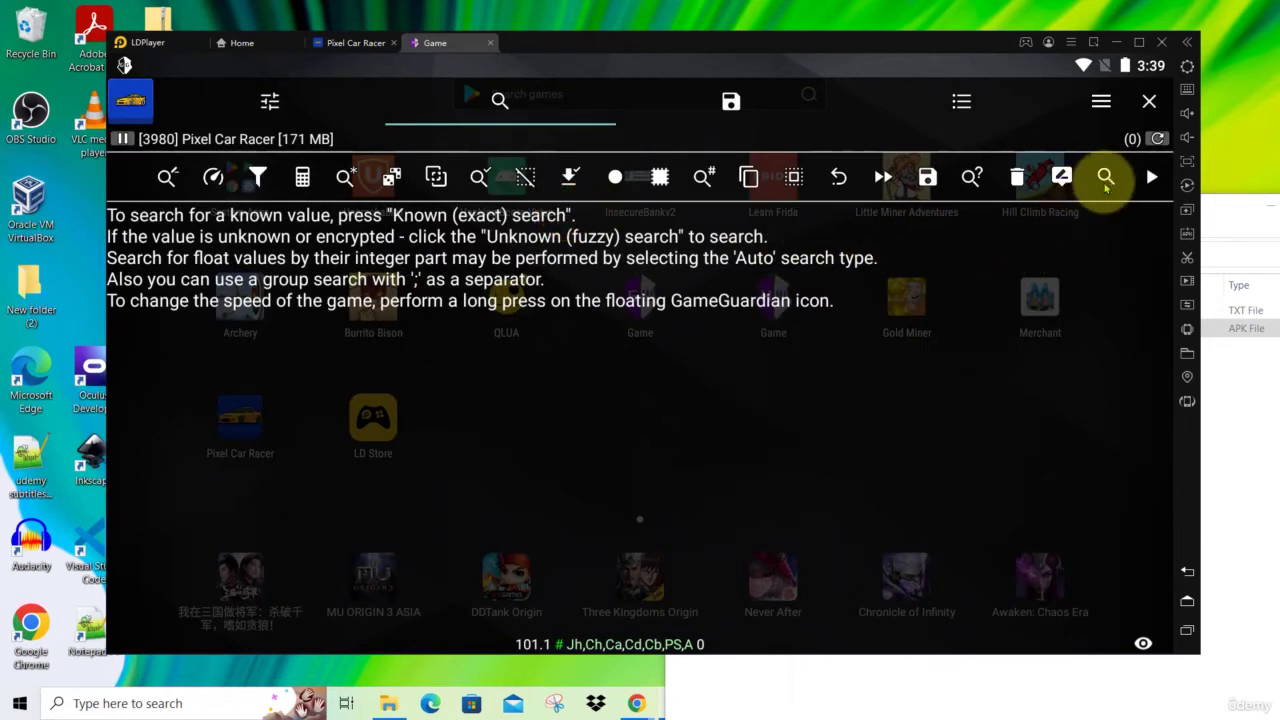
Step: Run a new known-value search in the game's memory for 10 as type Double, then hide the GameGuardian overlay
{"action": "left_click", "coordinate": [1105, 177]}
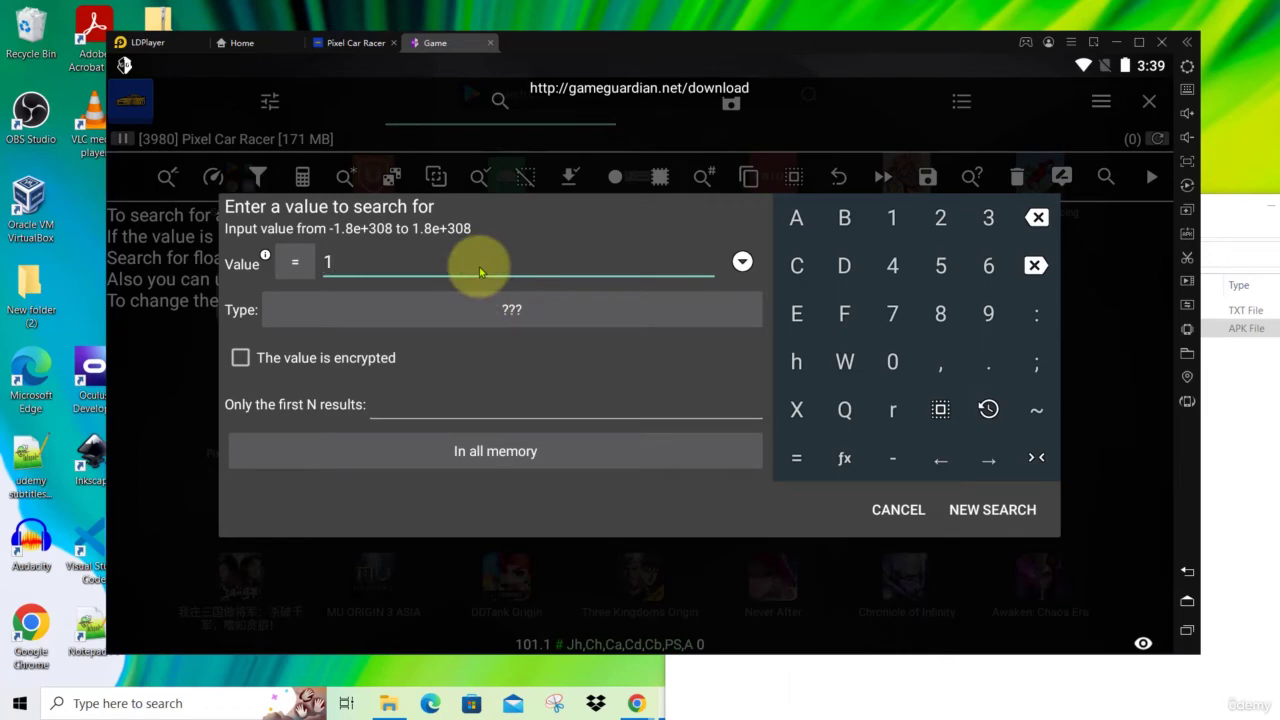
{"action": "left_click", "coordinate": [507, 318]}
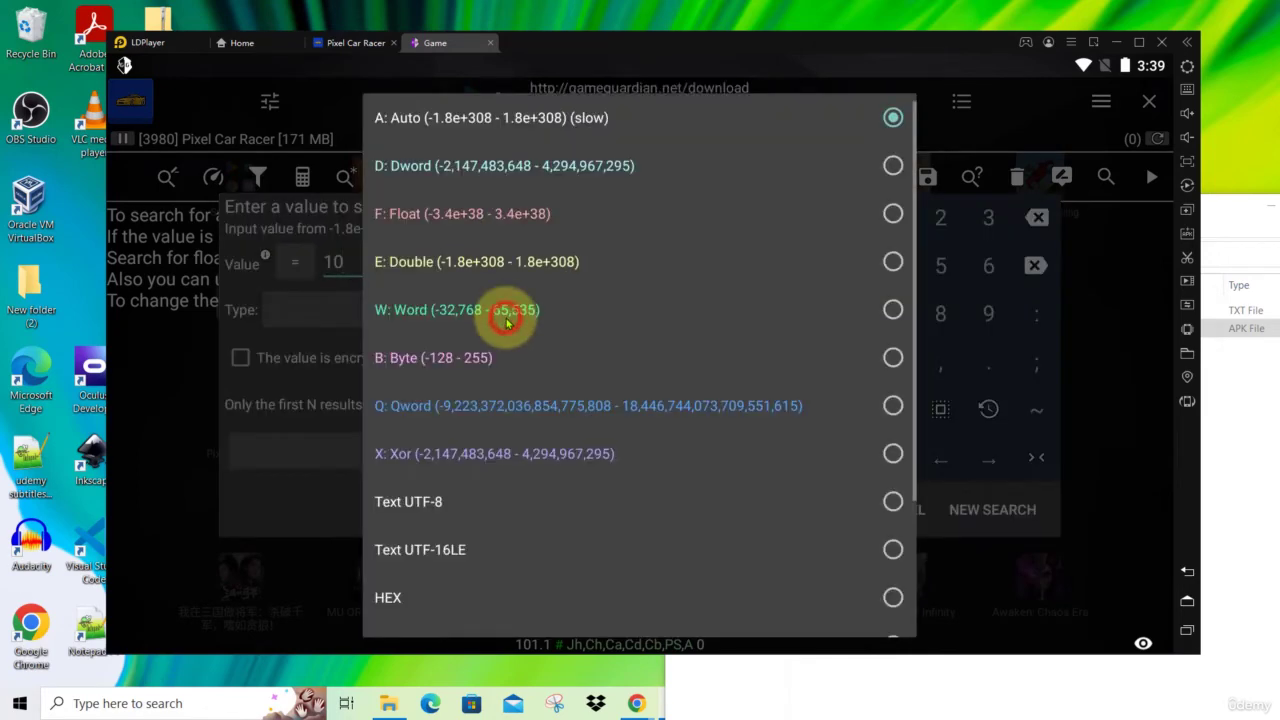
{"action": "left_click", "coordinate": [464, 270]}
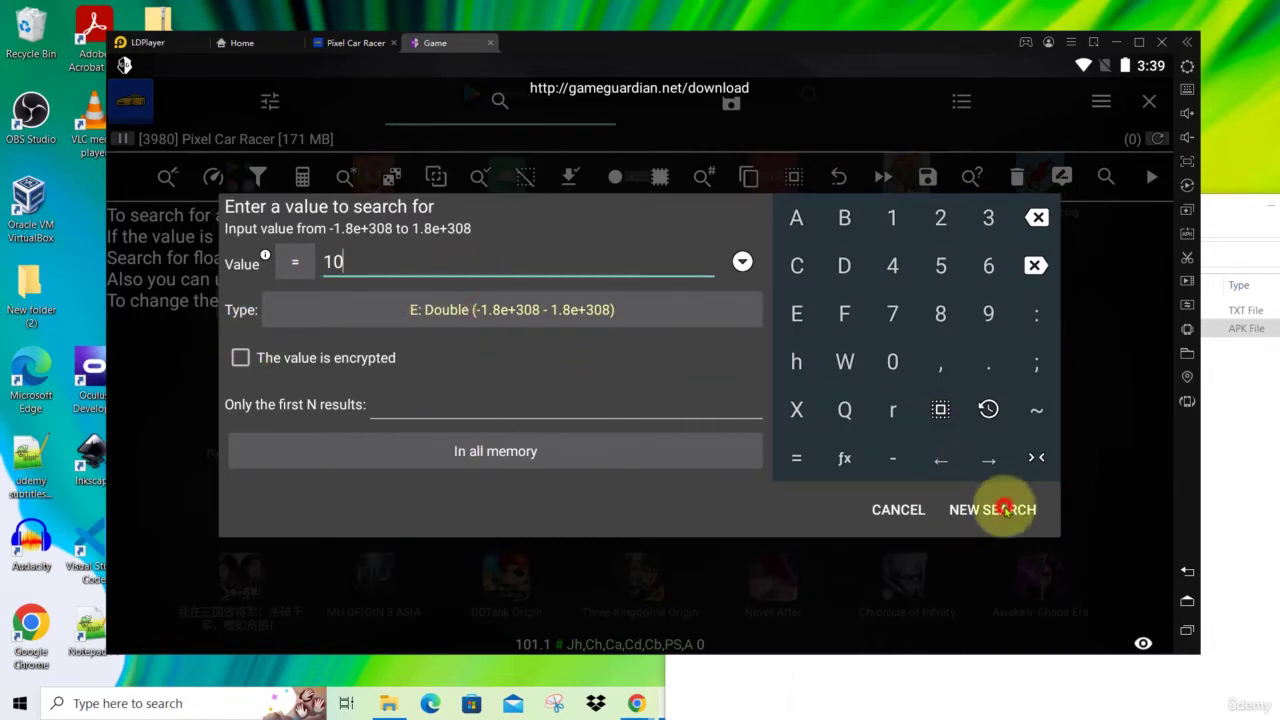
{"action": "left_click", "coordinate": [1004, 511]}
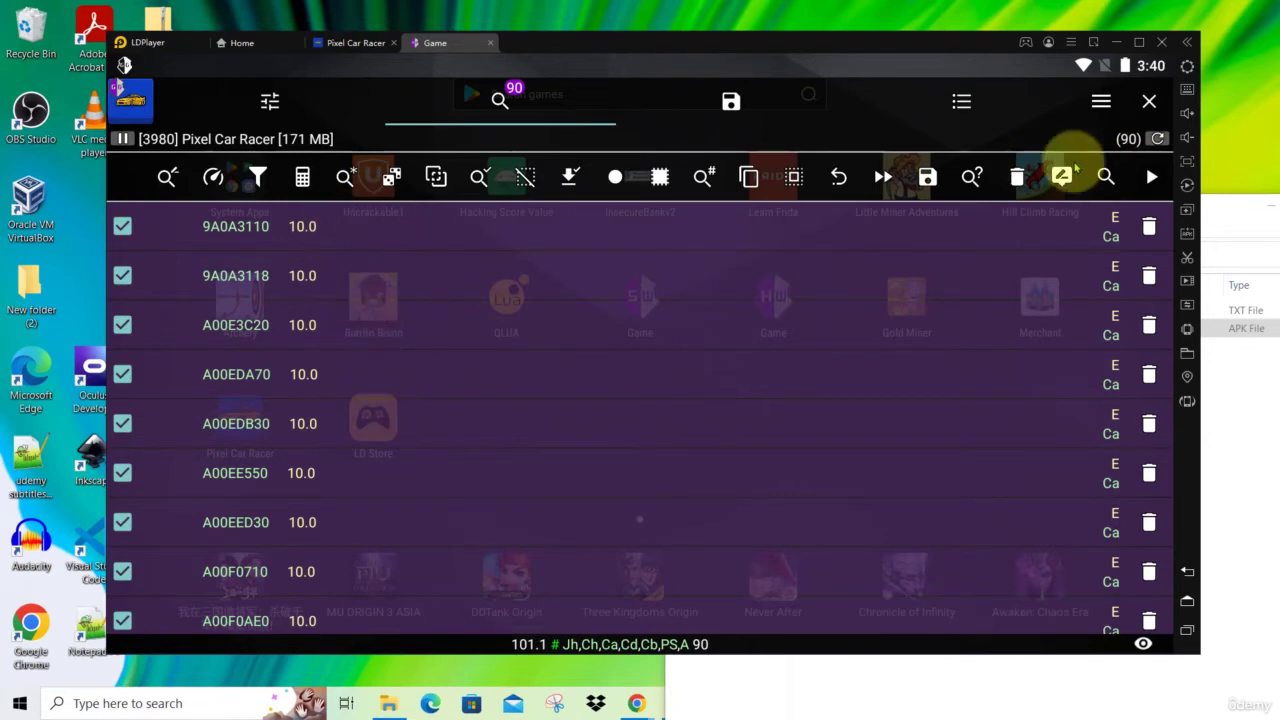
{"action": "left_click", "coordinate": [1149, 101]}
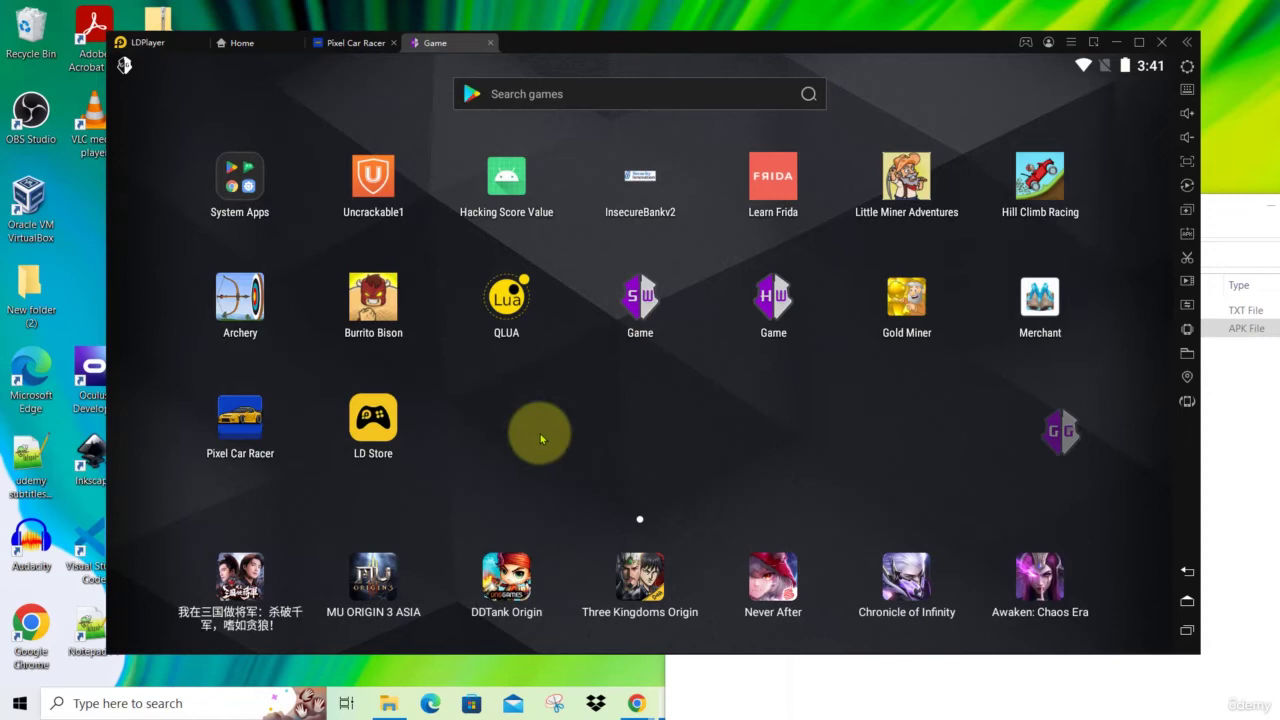
Step: Return to Pixel Car Racer and buy an extra car slot in the garage for 5 diamonds
{"action": "left_click", "coordinate": [251, 432]}
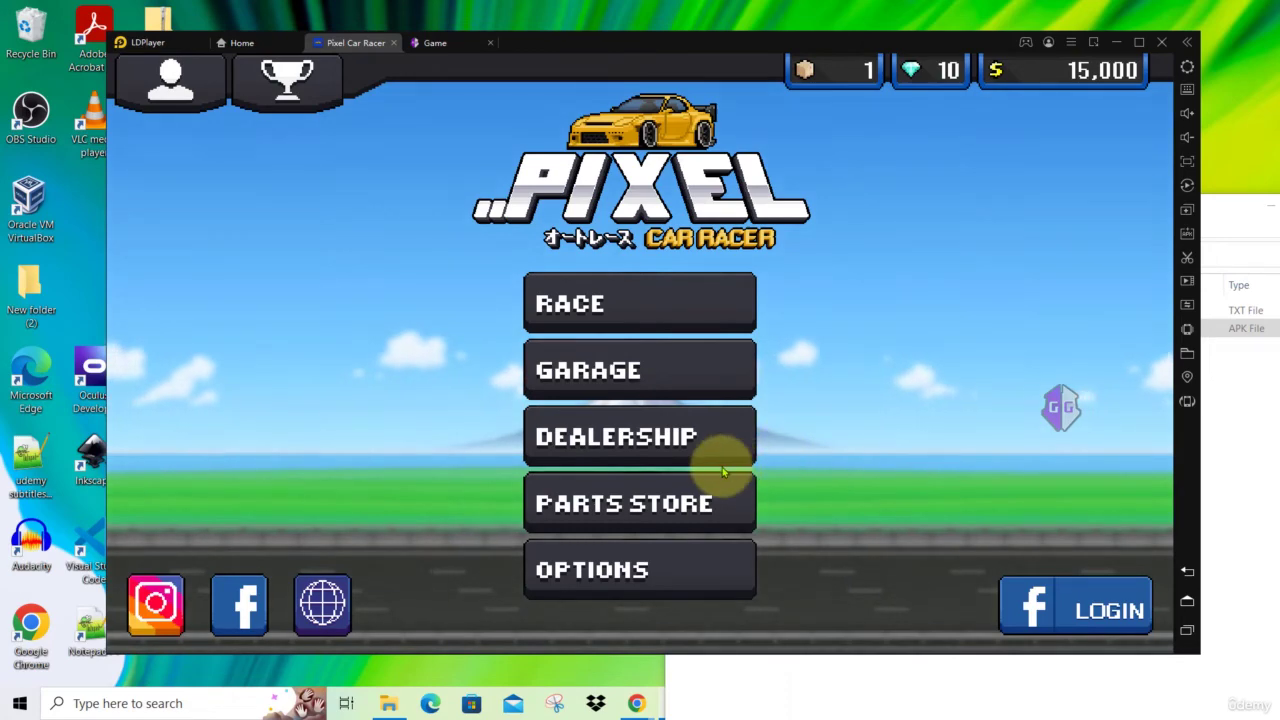
{"action": "left_click", "coordinate": [675, 388]}
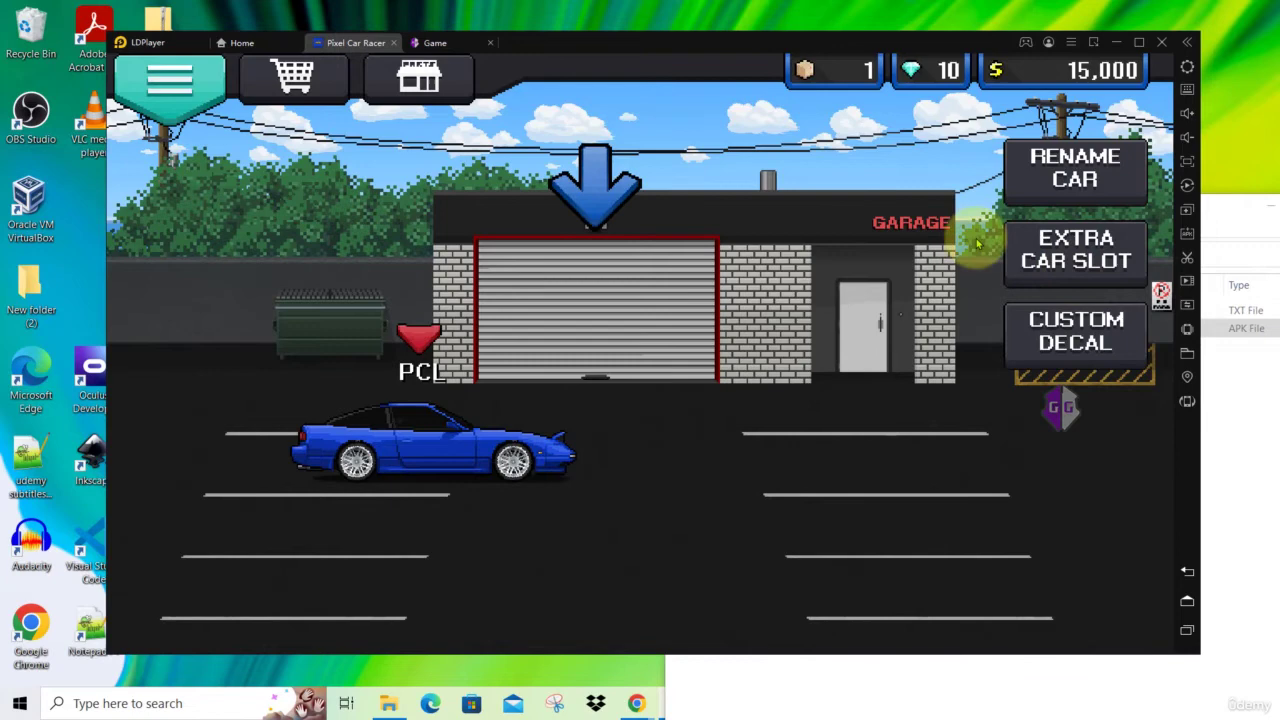
{"action": "left_click", "coordinate": [1051, 272]}
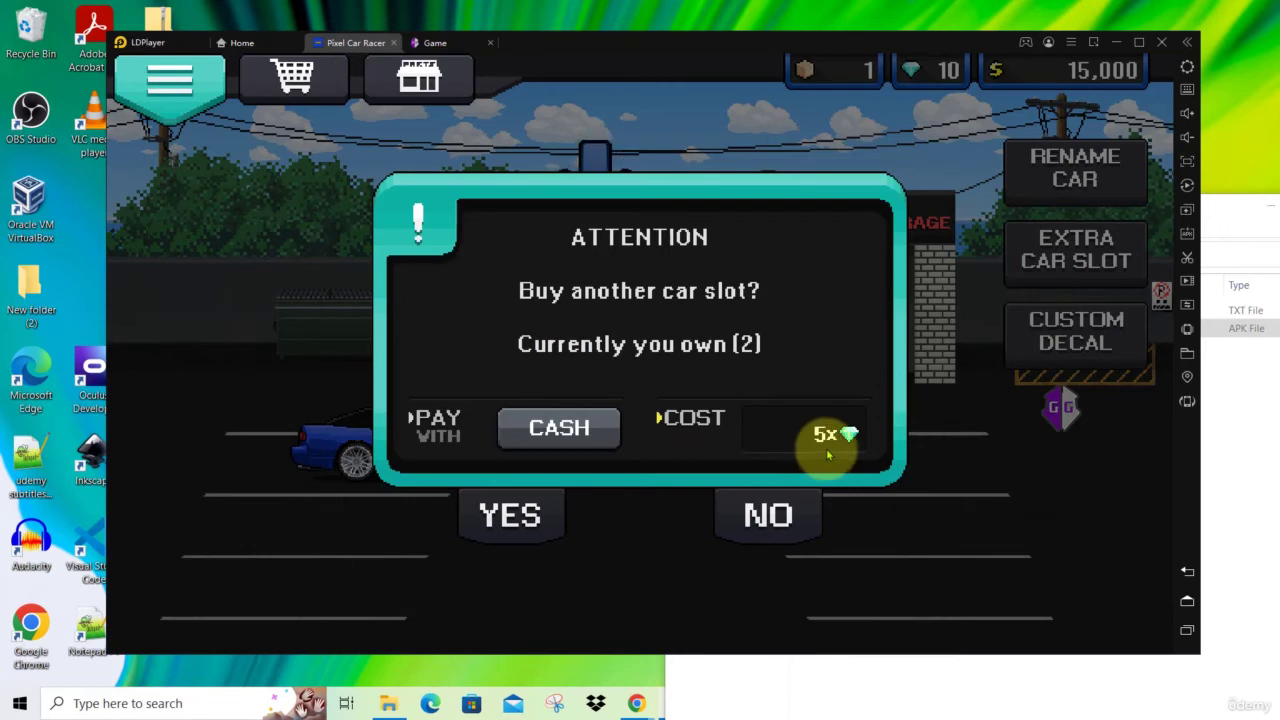
{"action": "left_click", "coordinate": [510, 521]}
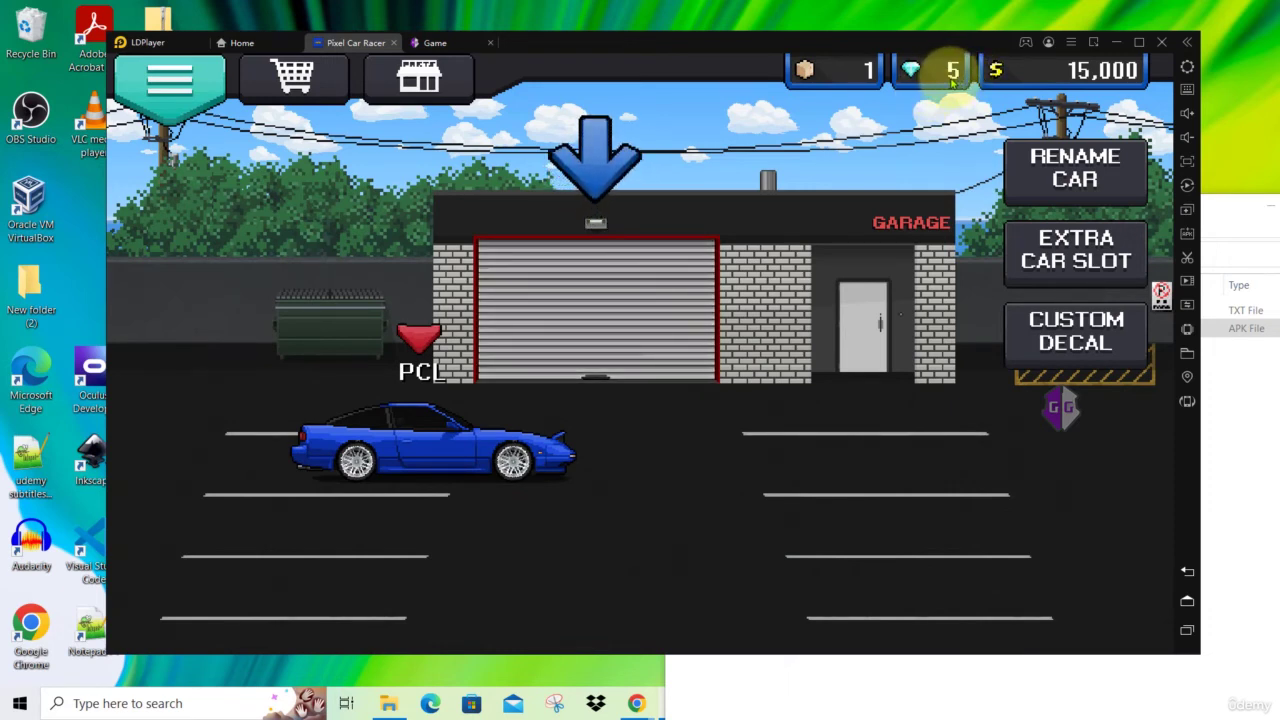
Step: Reopen GameGuardian from the emulator home screen and refine the search results to the Double value 5
{"action": "left_click", "coordinate": [273, 55]}
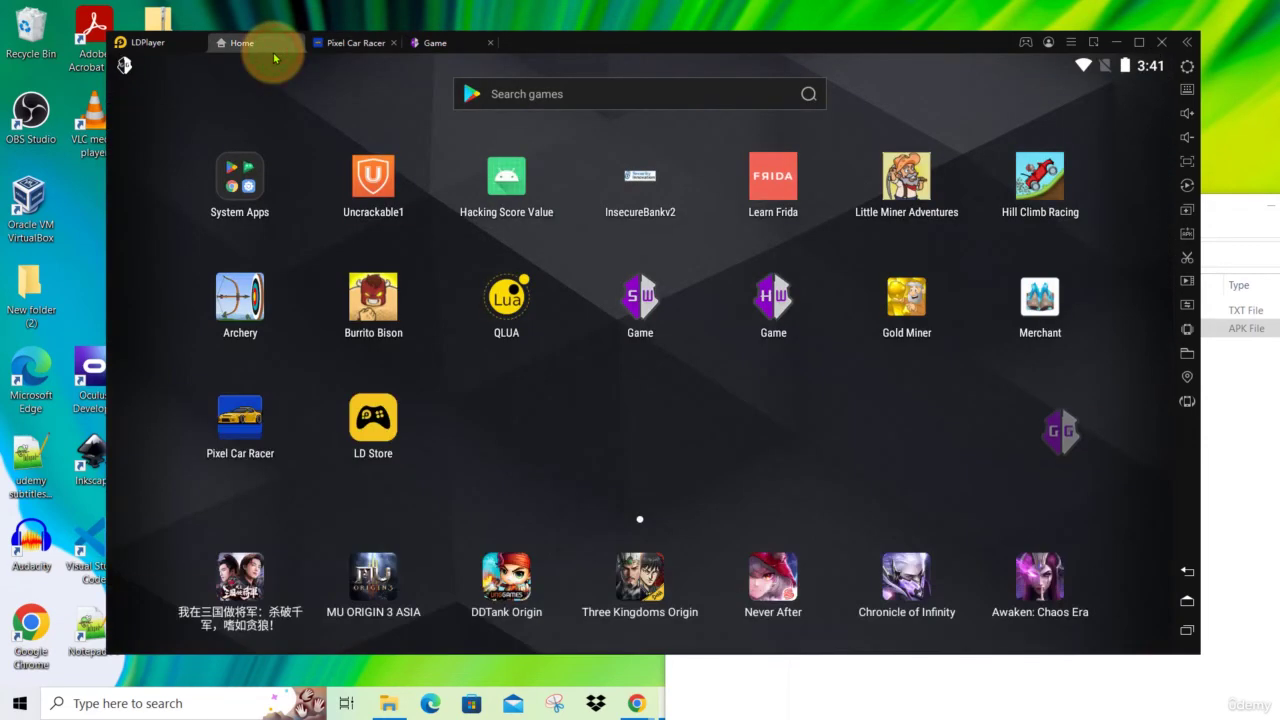
{"action": "left_click", "coordinate": [1066, 436]}
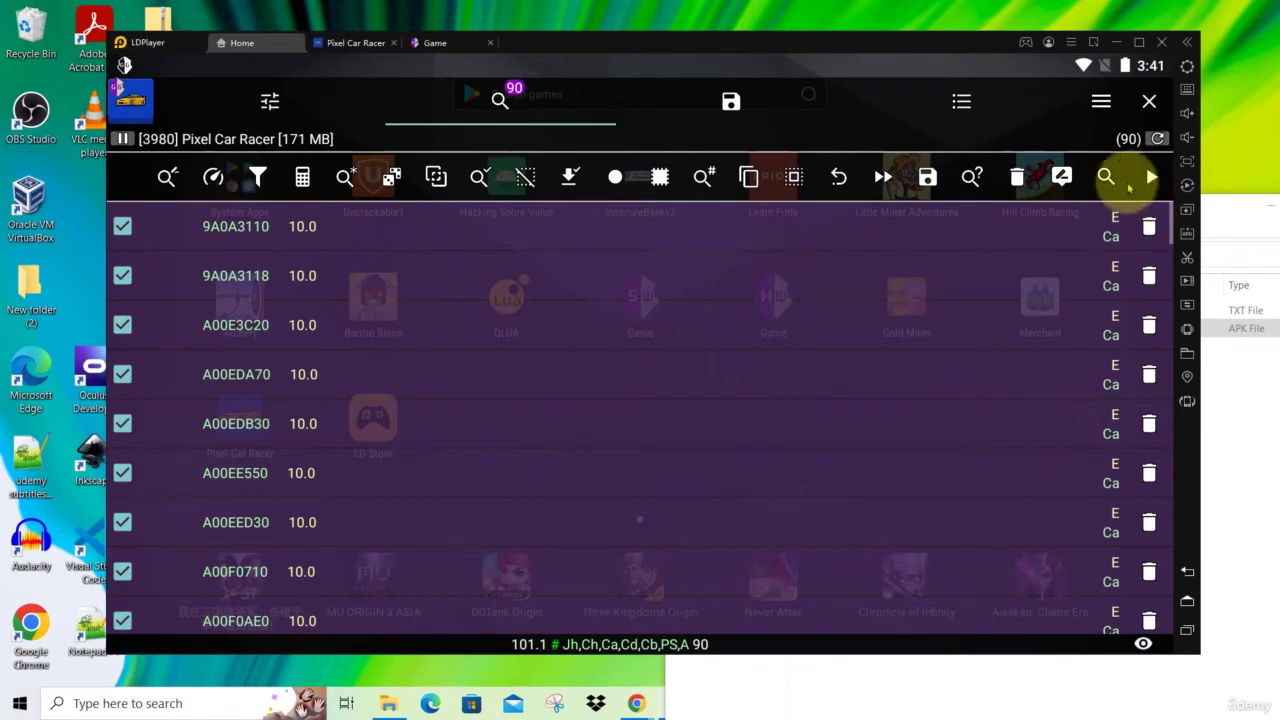
{"action": "left_click", "coordinate": [1105, 180]}
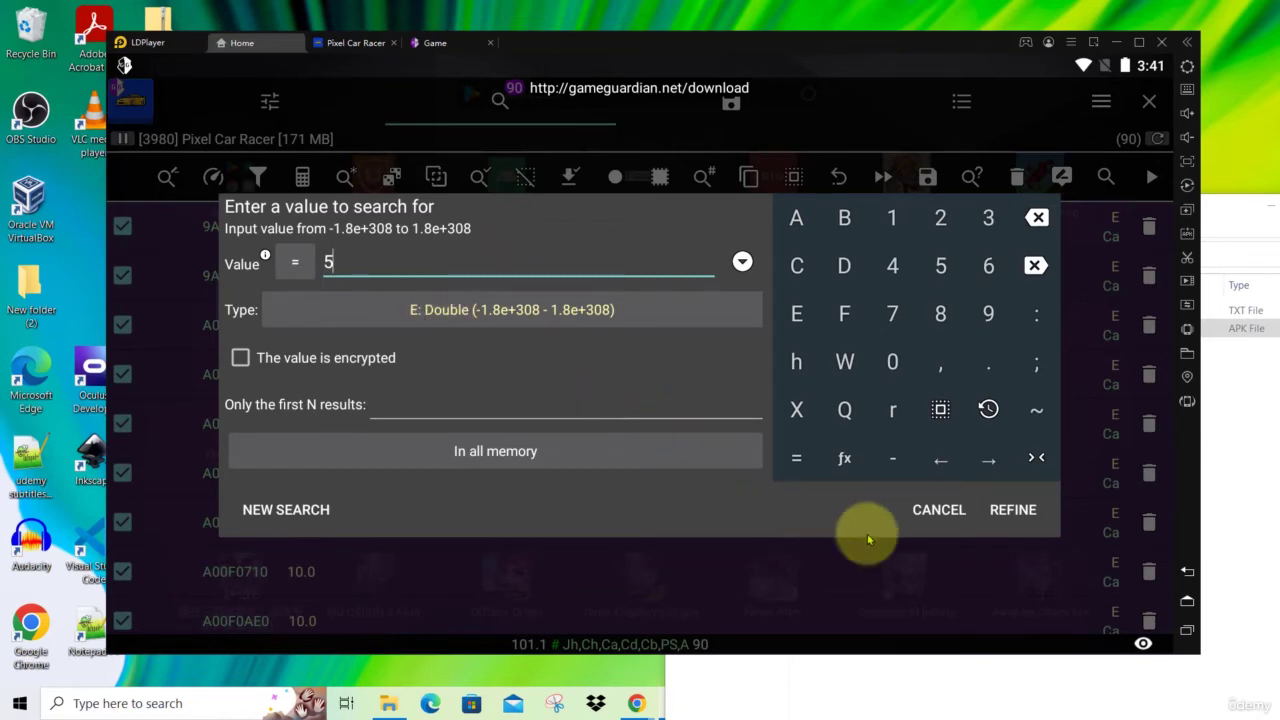
{"action": "left_click", "coordinate": [1027, 516]}
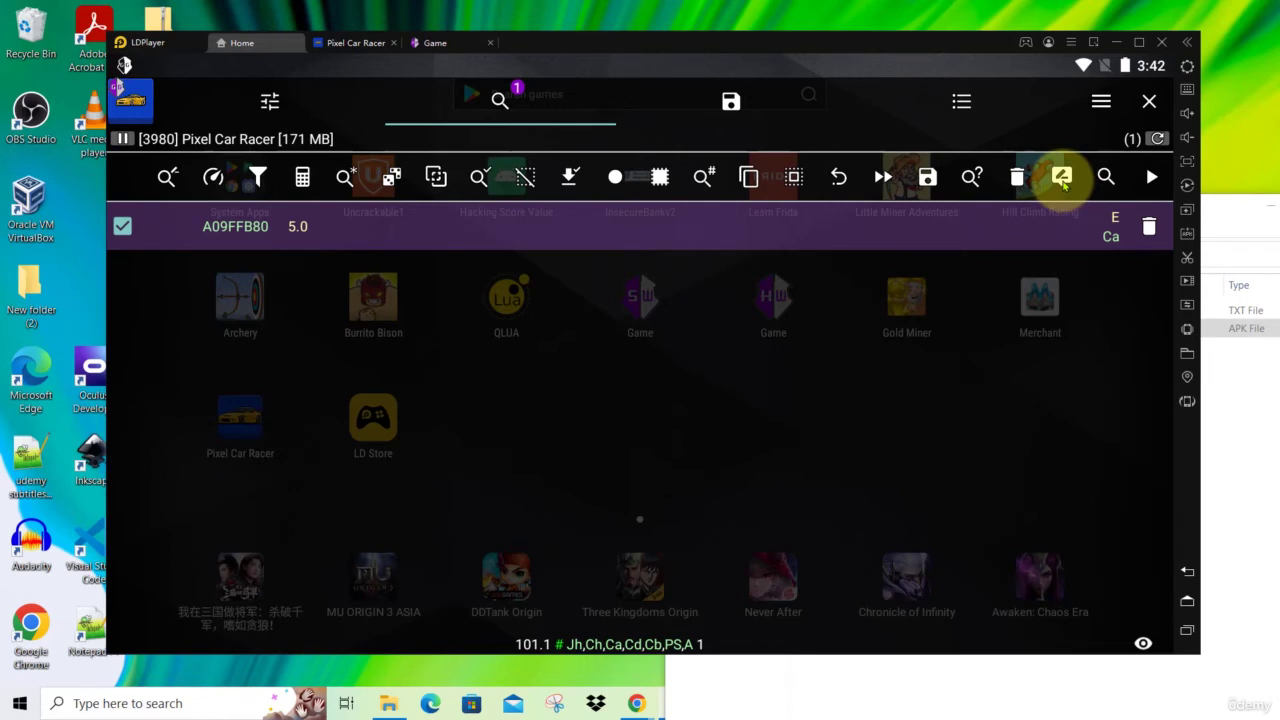
Step: Set the remaining search result's value to 999 and return to Pixel Car Racer to check the diamond balance
{"action": "left_click", "coordinate": [1062, 177]}
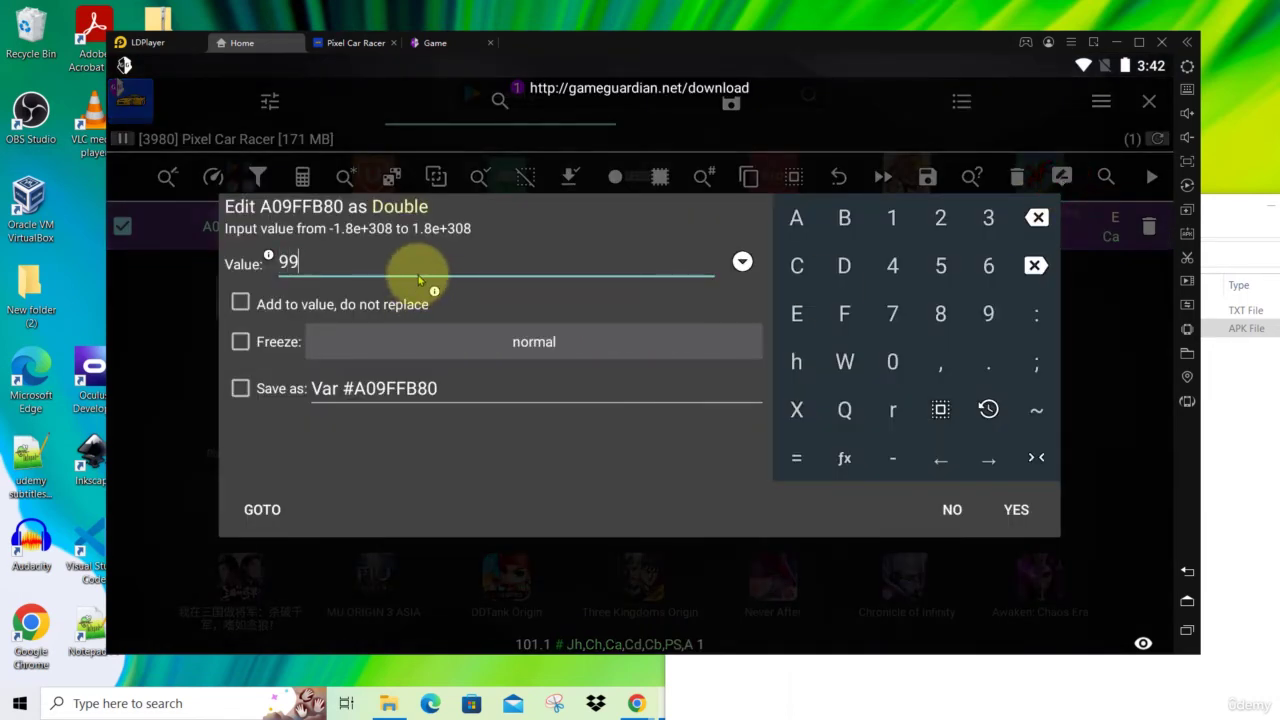
{"action": "left_click", "coordinate": [1016, 510]}
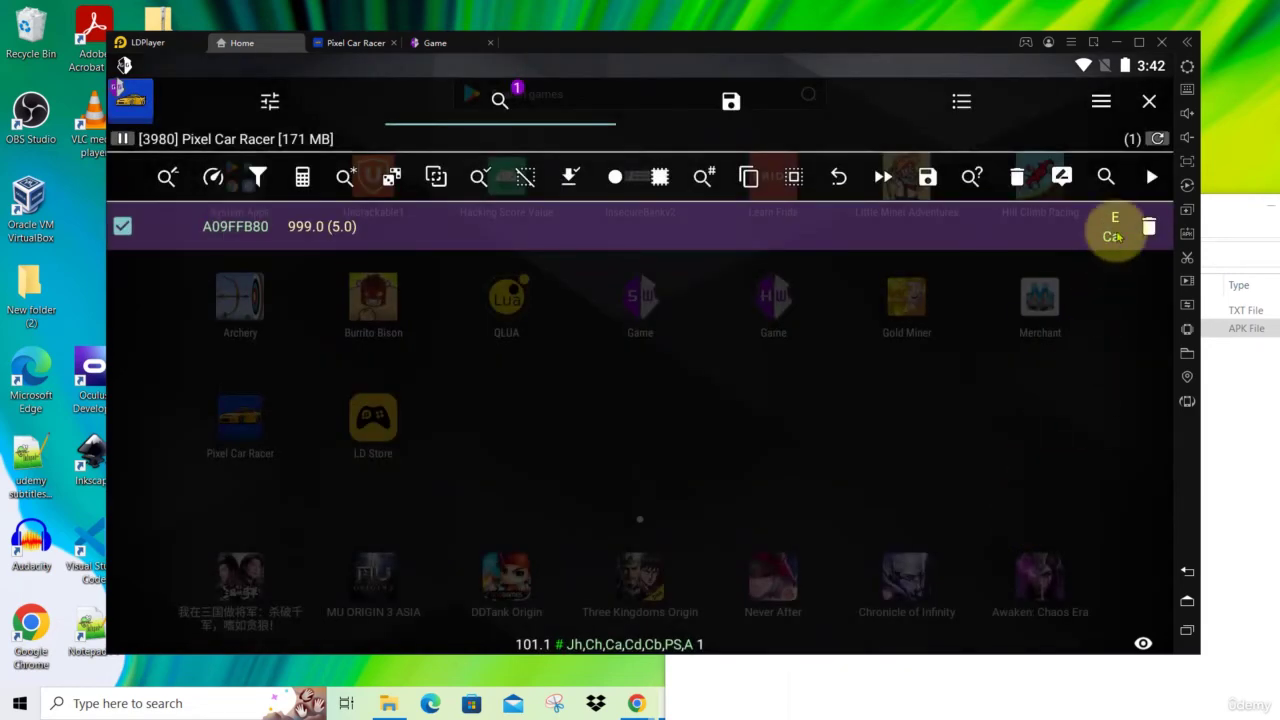
{"action": "left_click", "coordinate": [1149, 101]}
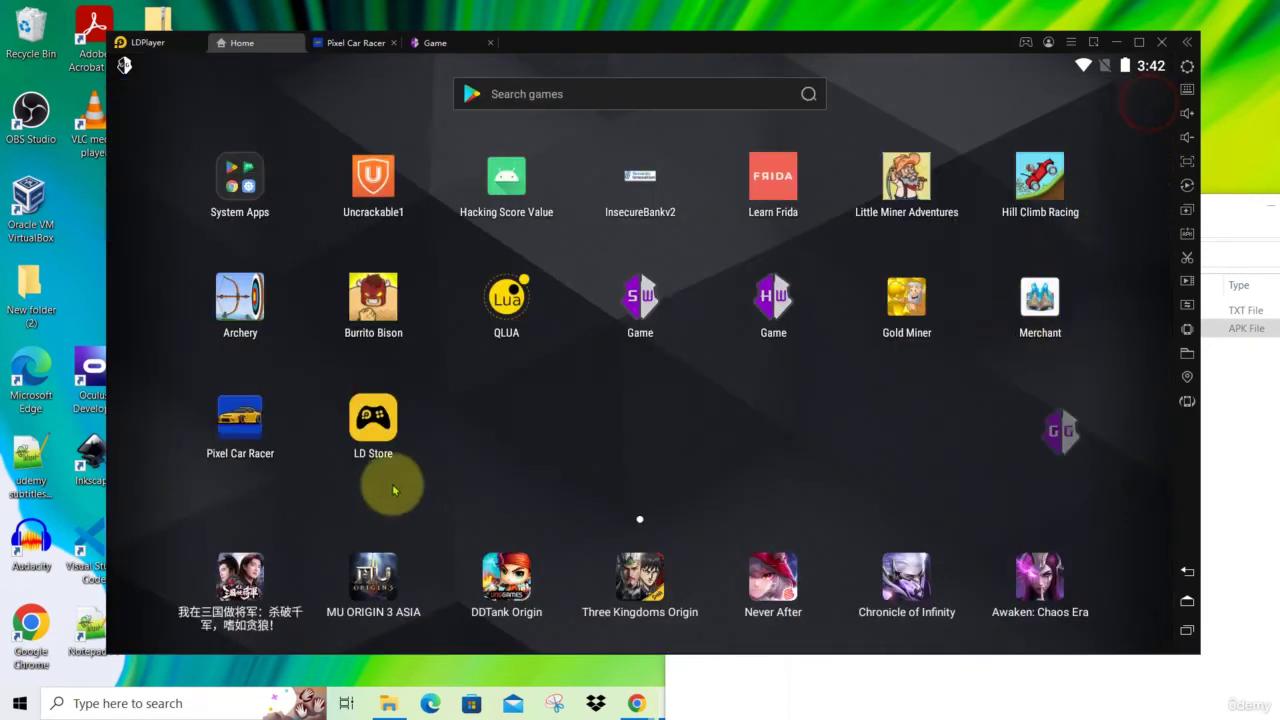
{"action": "left_click", "coordinate": [241, 419]}
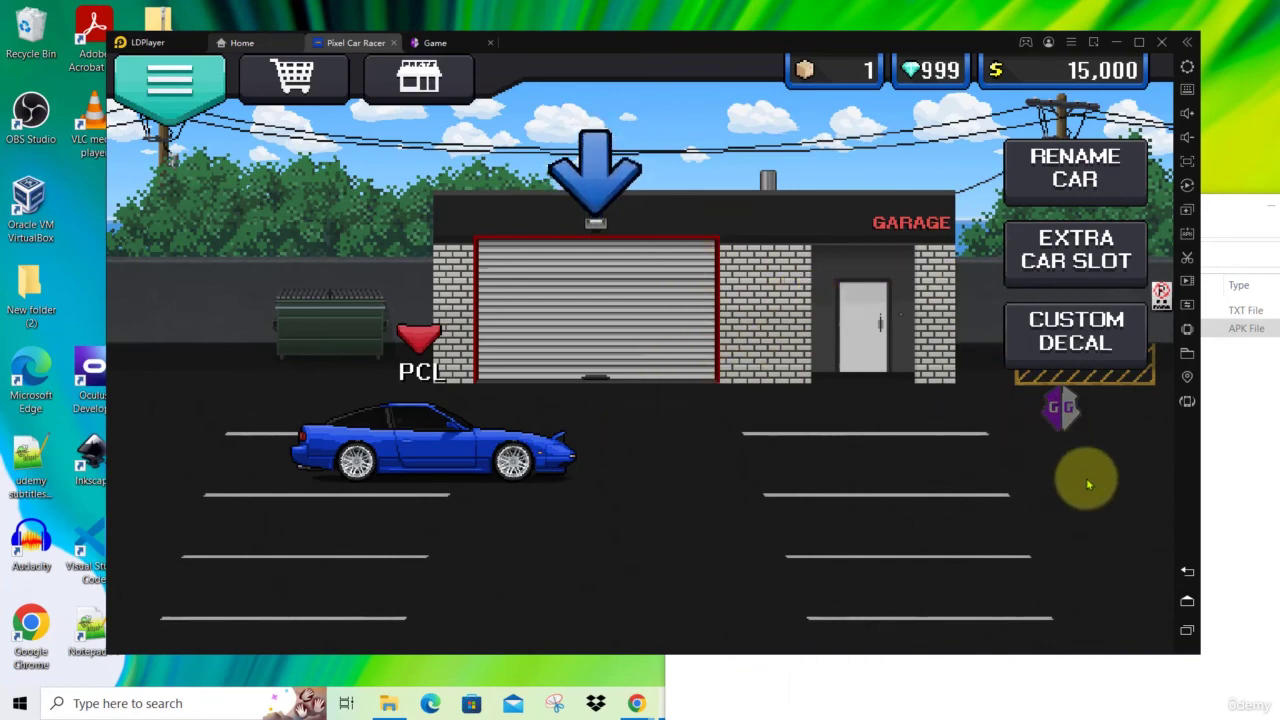
Step: Go back to the game's main menu, dismiss the unused stat points dialog, and exit Pixel Car Racer
{"action": "left_click", "coordinate": [1184, 578]}
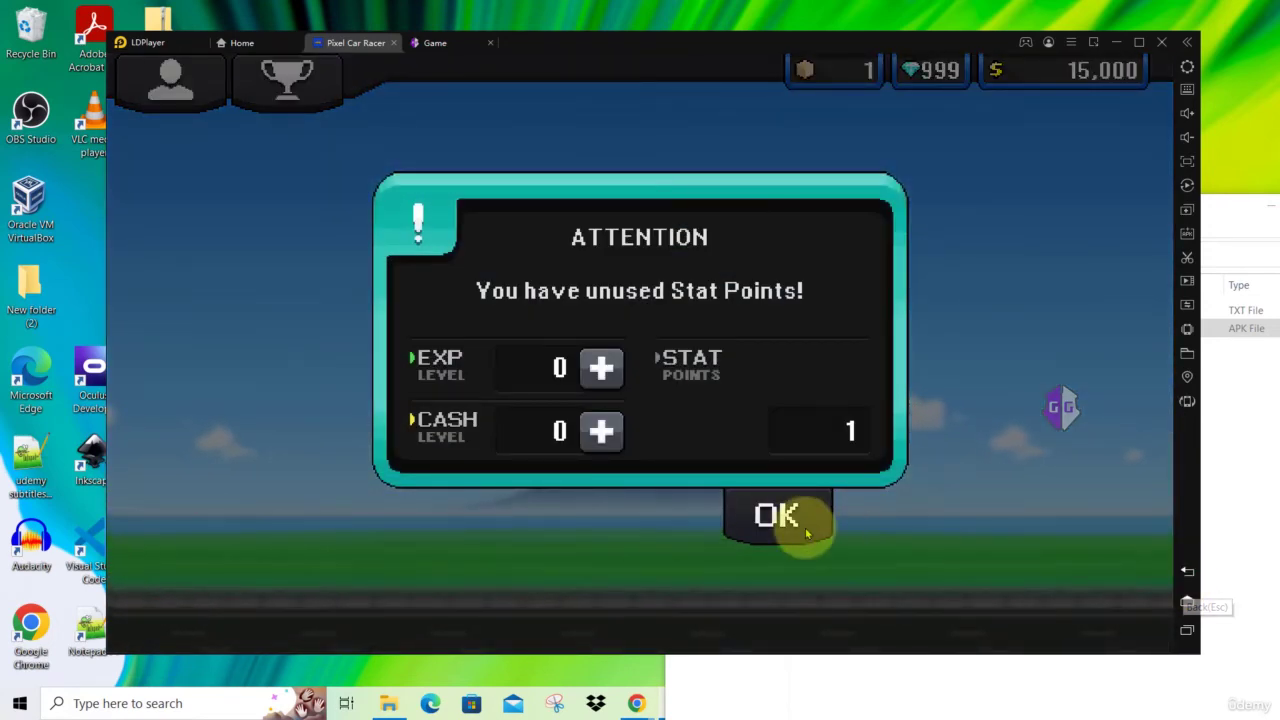
{"action": "left_click", "coordinate": [787, 515]}
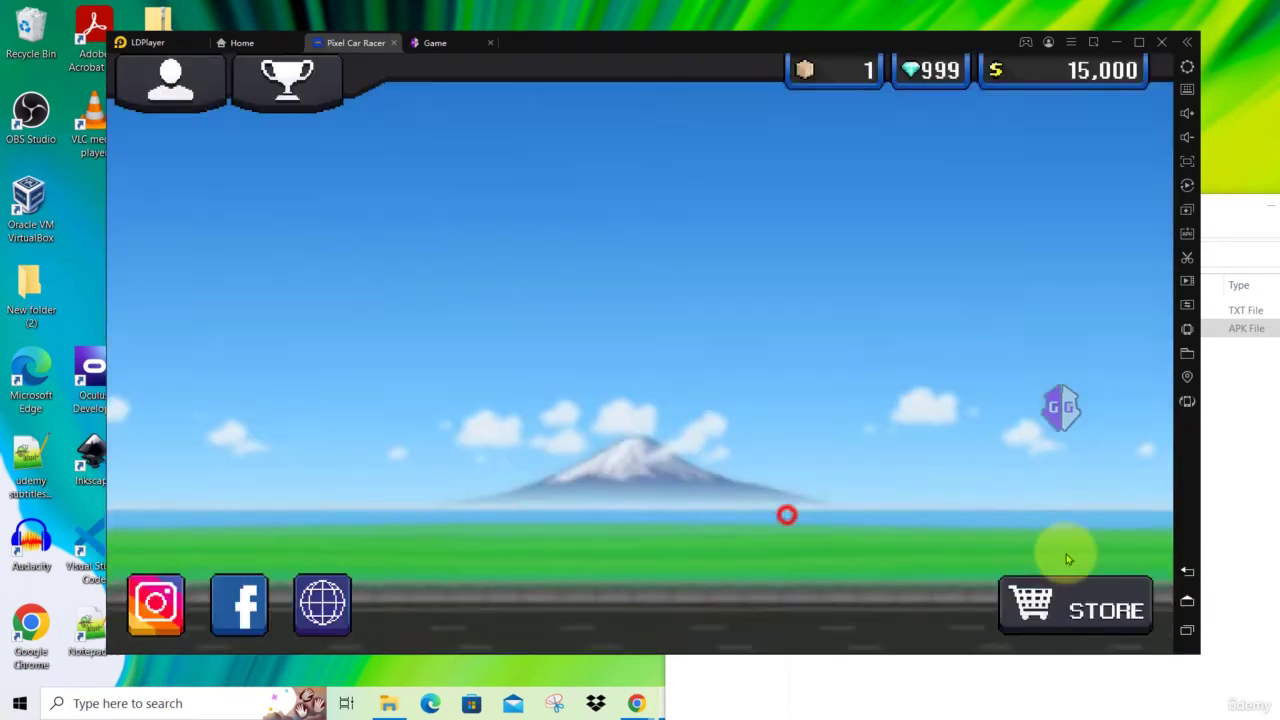
{"action": "left_click", "coordinate": [1184, 570]}
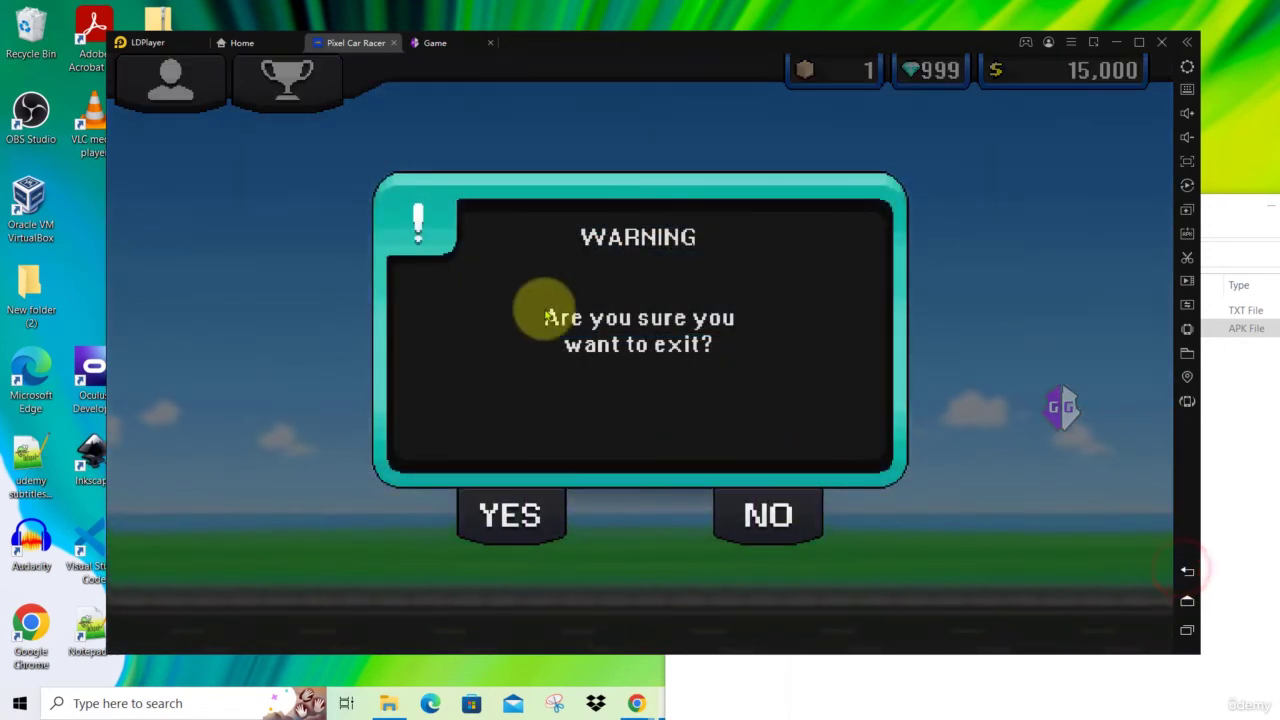
{"action": "left_click", "coordinate": [526, 524]}
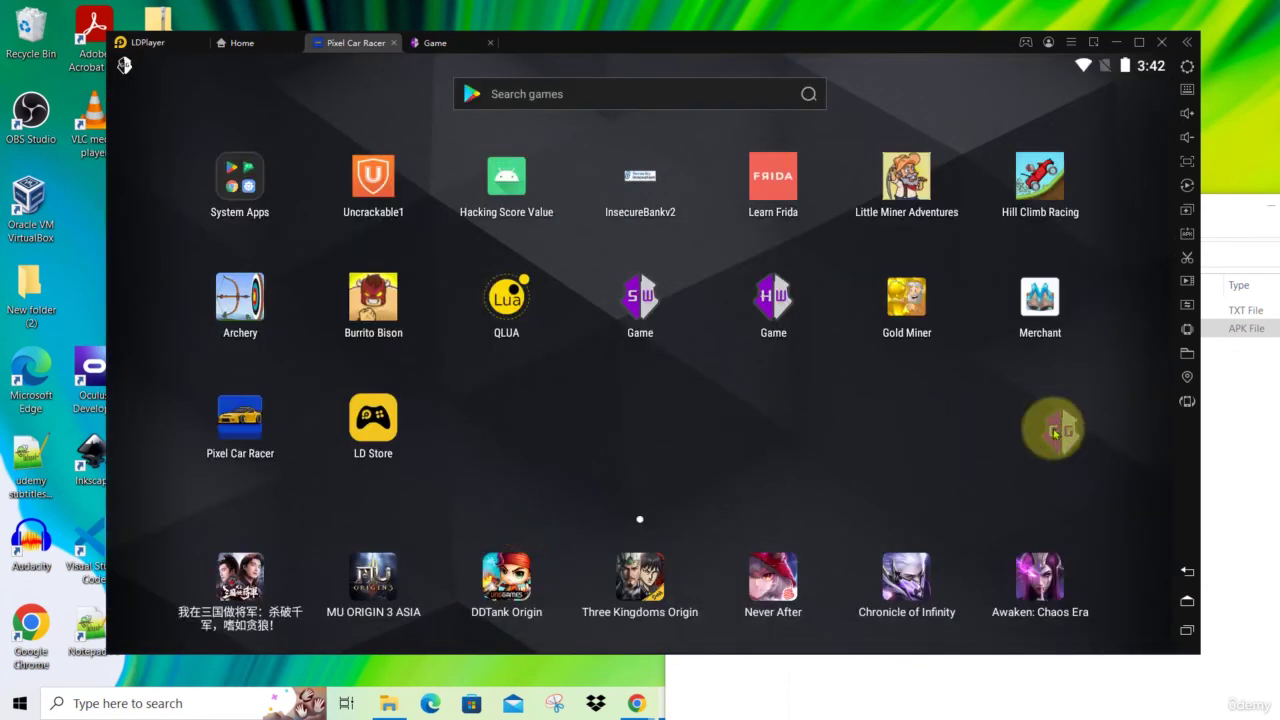
Step: Reopen the GameGuardian overlay and exit GameGuardian completely
{"action": "left_click", "coordinate": [1055, 432]}
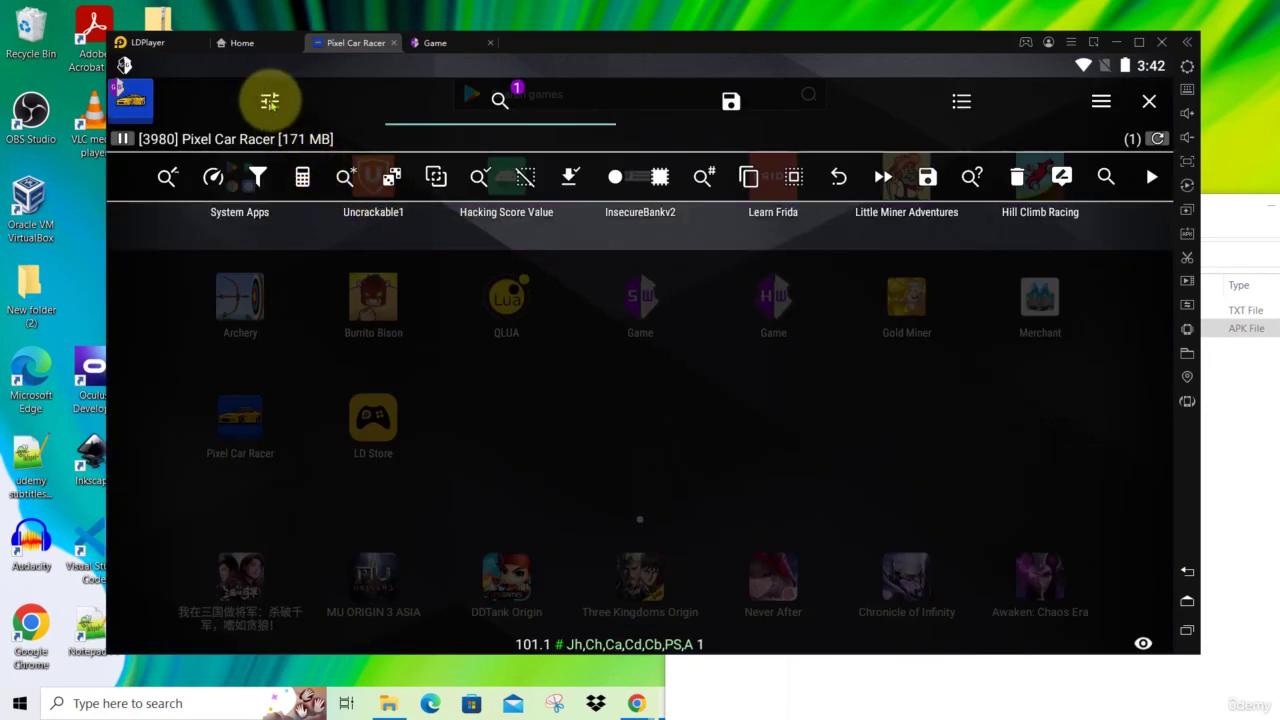
{"action": "left_click", "coordinate": [270, 101]}
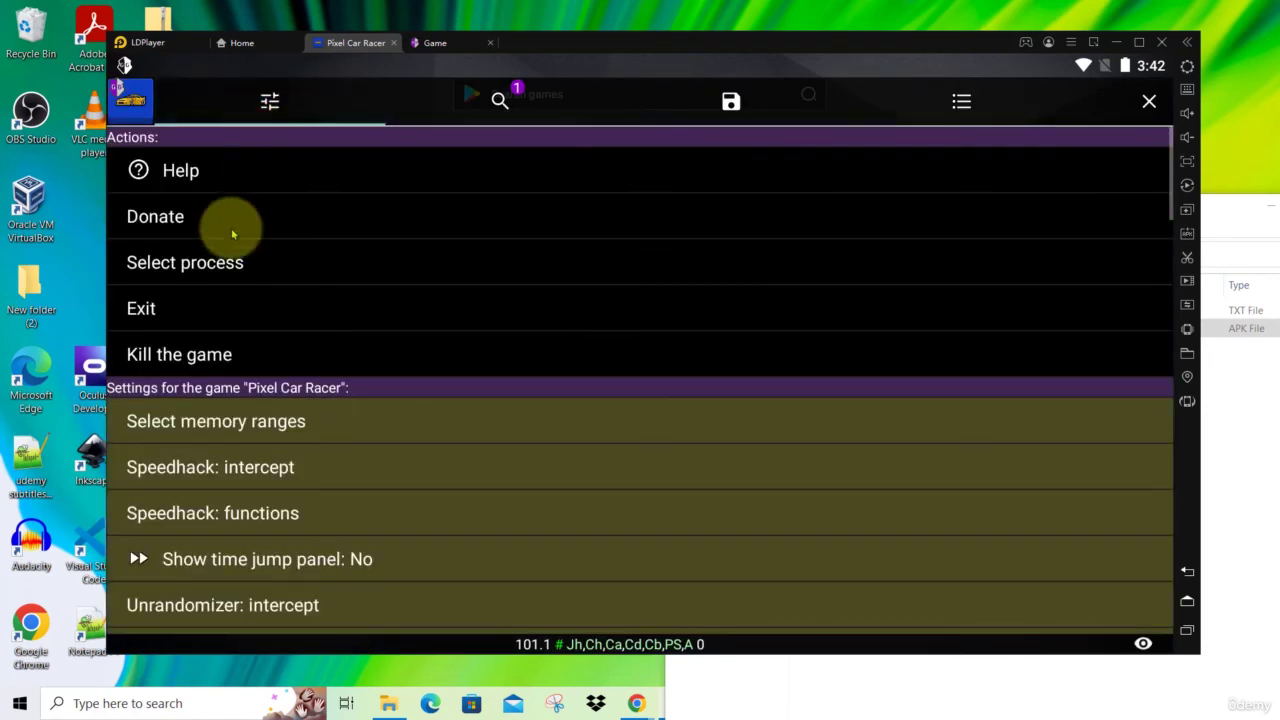
{"action": "left_click", "coordinate": [171, 312]}
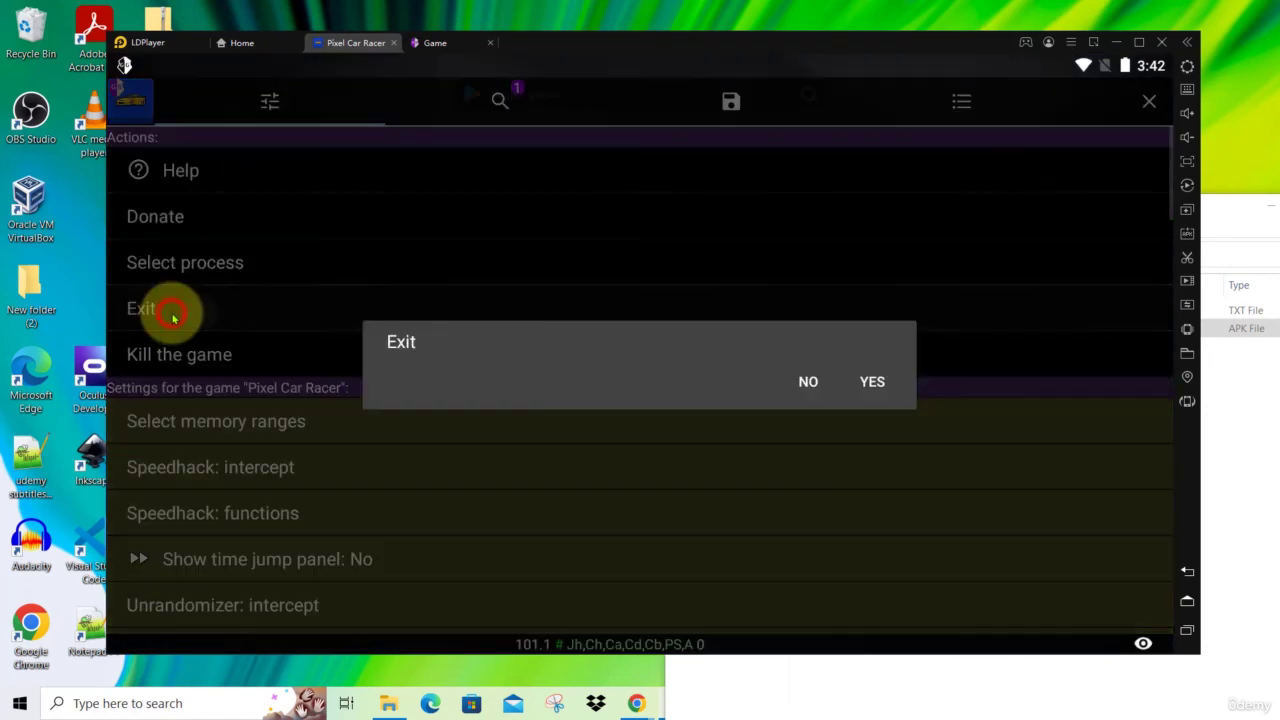
{"action": "left_click", "coordinate": [875, 383]}
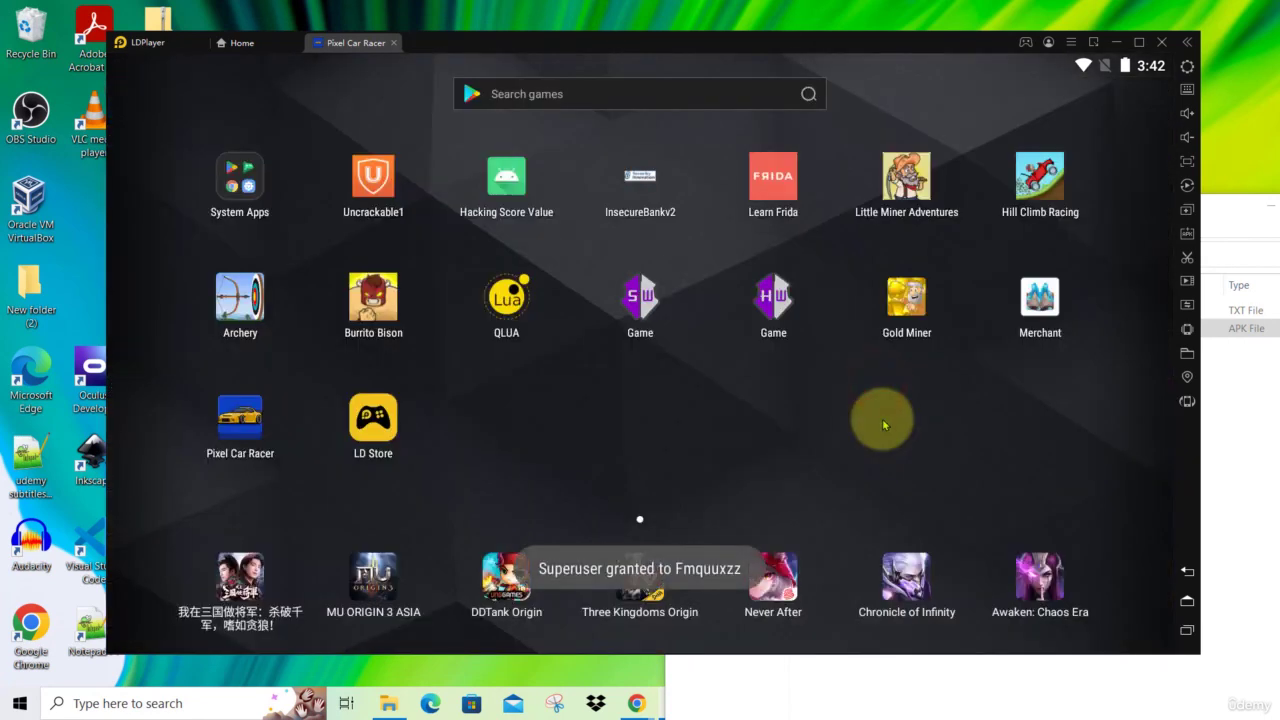